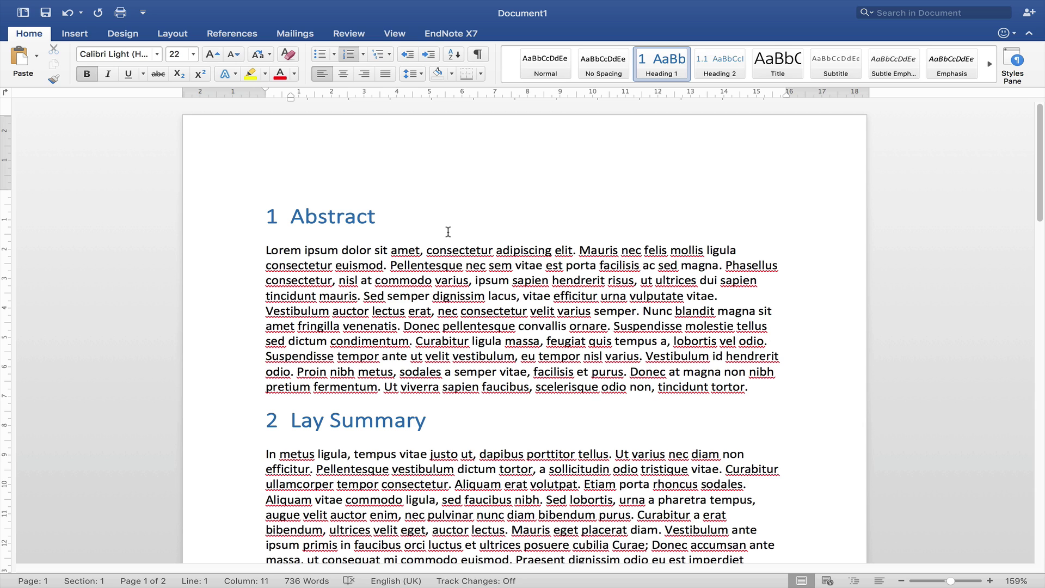
Insert a page break before the Introduction heading so it starts a new page
scroll(458, 234, "down", 1)
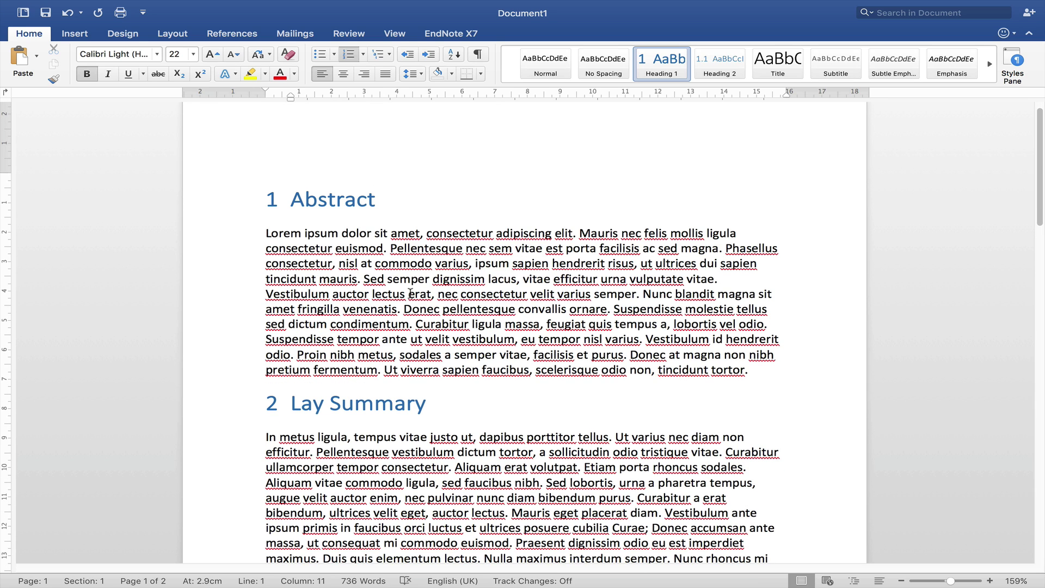
scroll(351, 260, "down", 4)
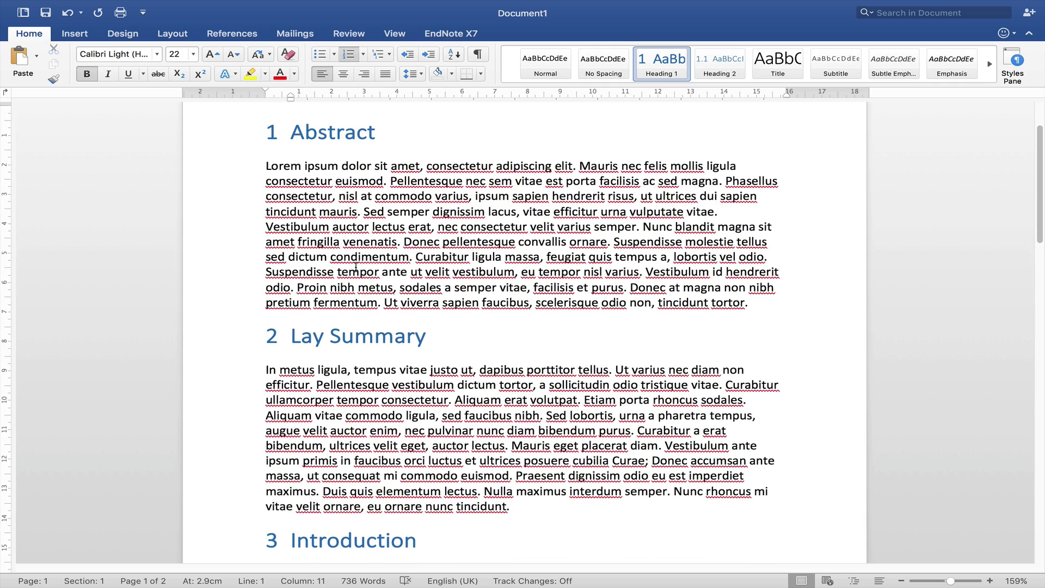
scroll(338, 330, "down", 15)
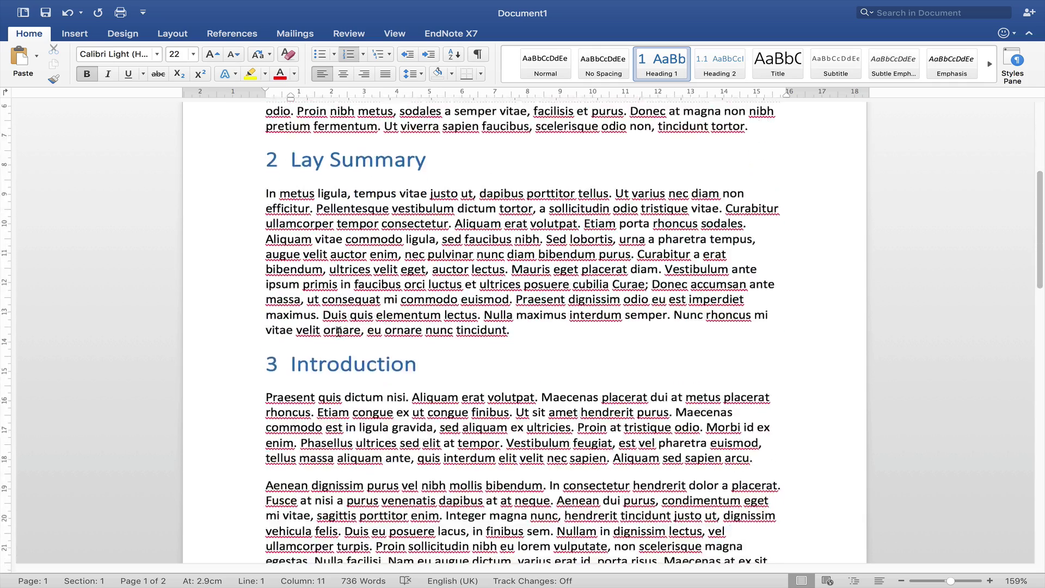
scroll(349, 338, "down", 1)
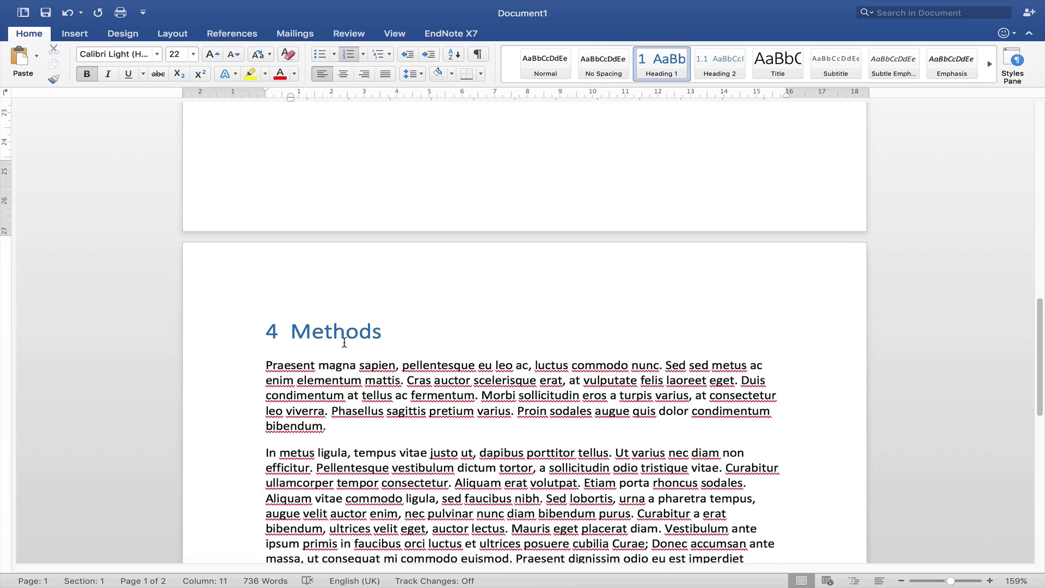
scroll(344, 342, "up", 15)
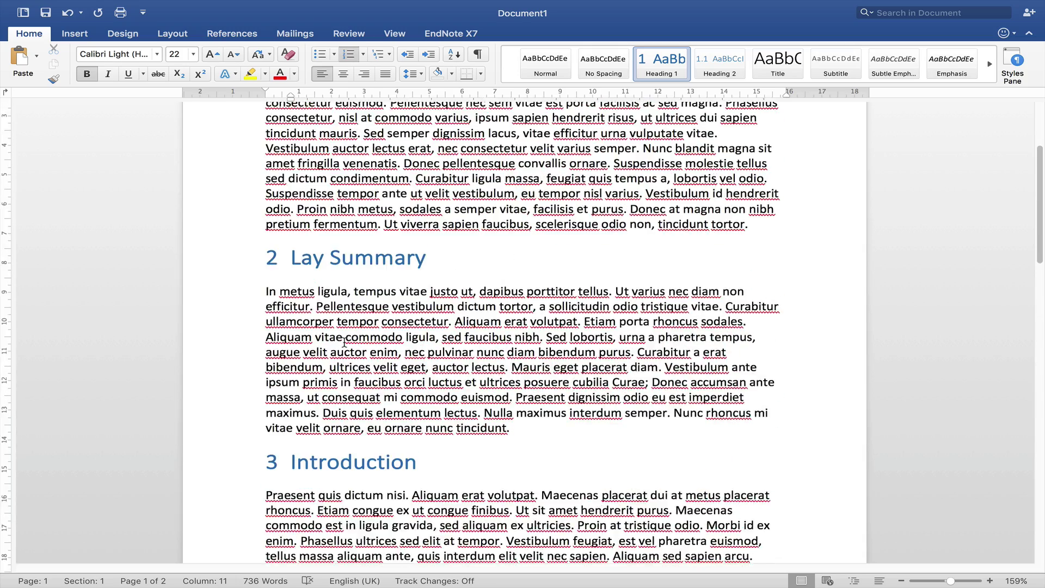
scroll(344, 342, "down", 5)
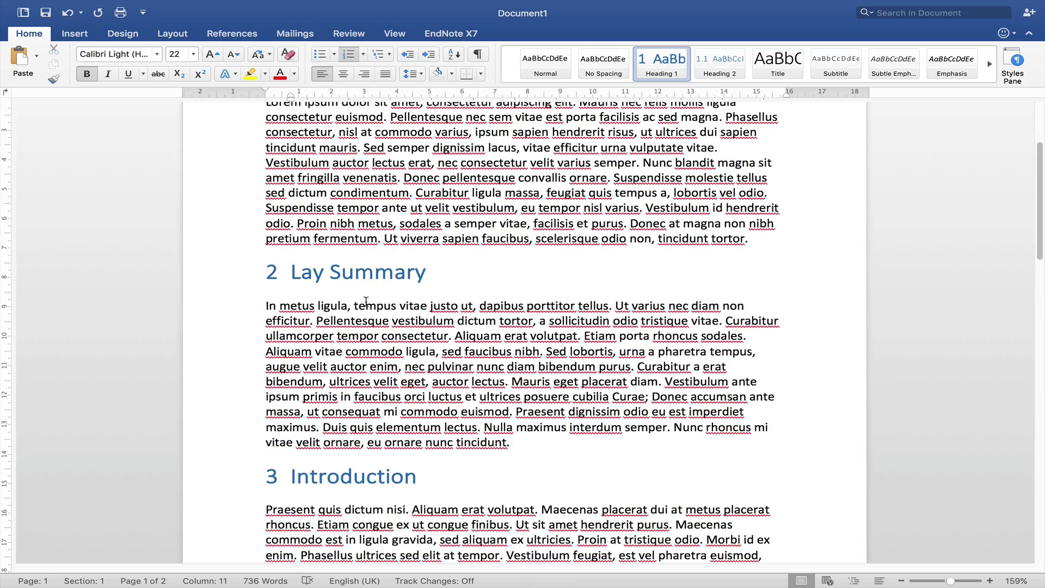
scroll(297, 303, "up", 4)
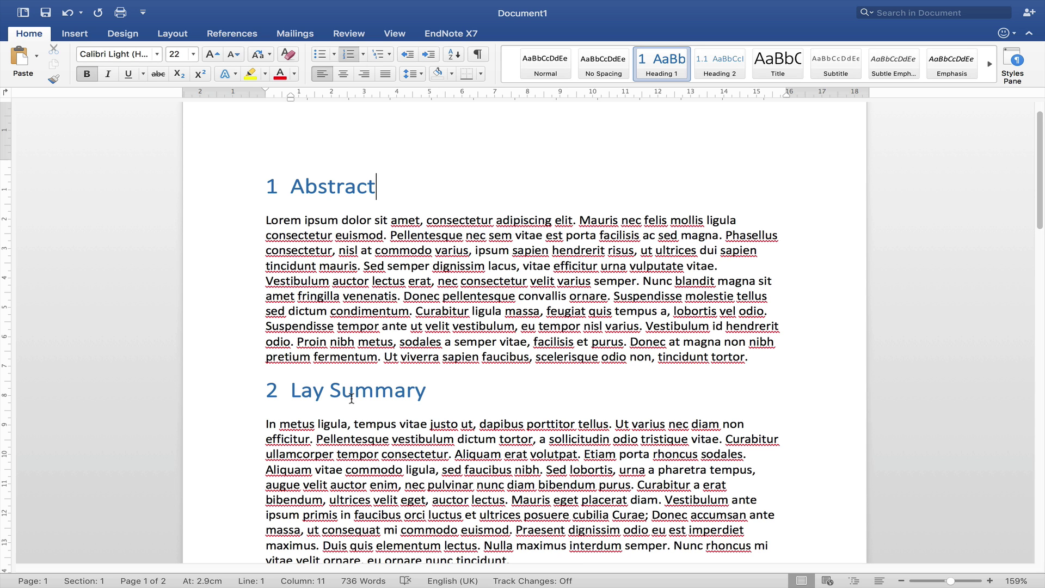
scroll(326, 397, "down", 5)
left_click(288, 403)
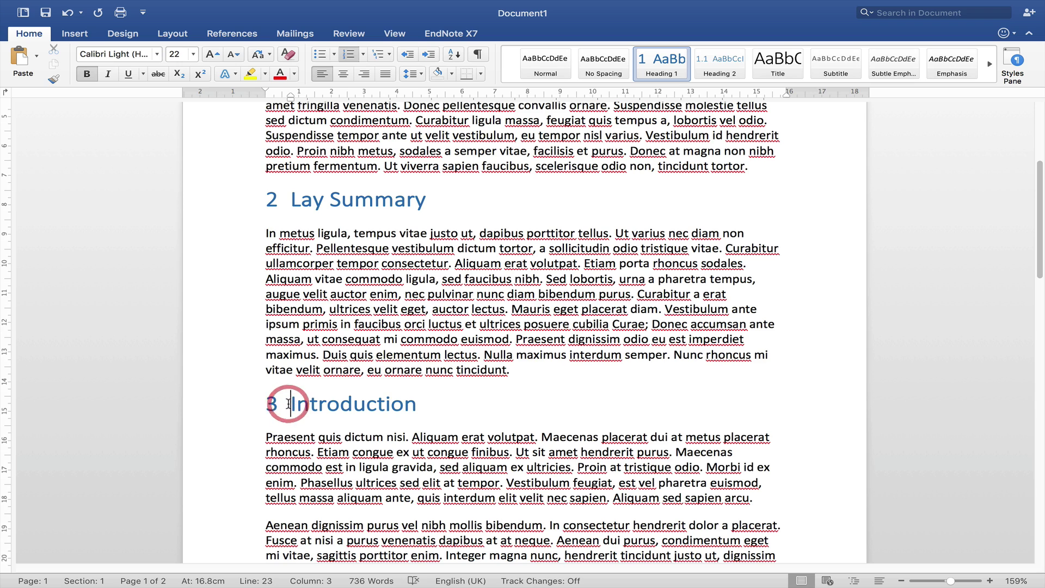
key("super+Return")
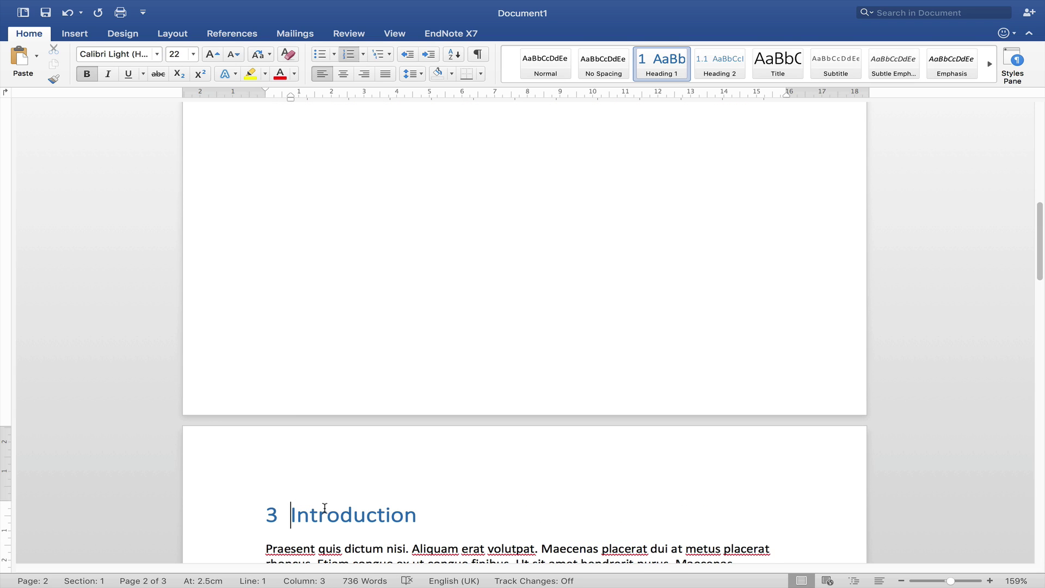
Place the cursor in the empty space below the Lay Summary text on page 1
scroll(325, 509, "down", 2)
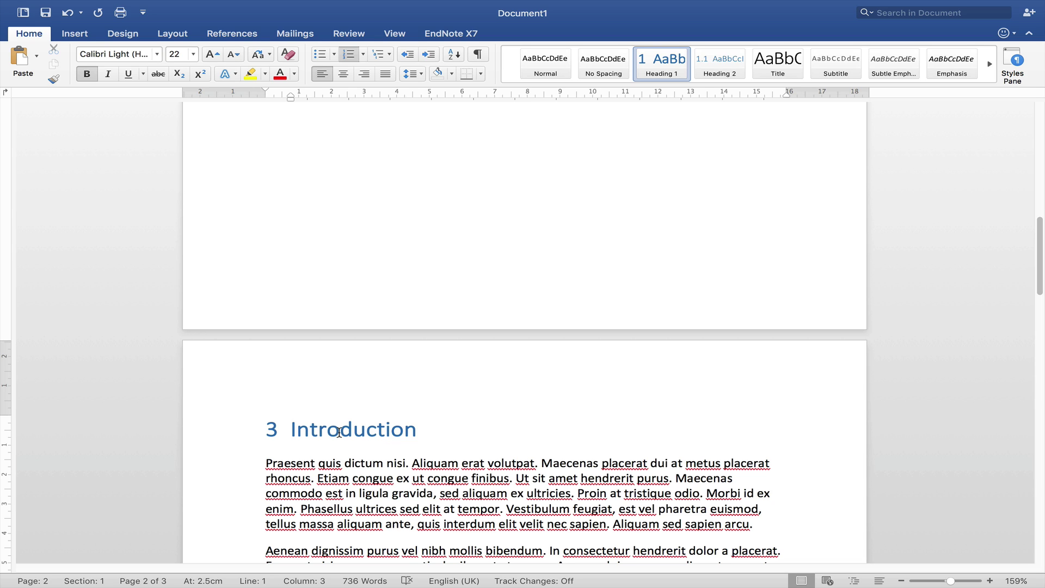
scroll(340, 434, "up", 10)
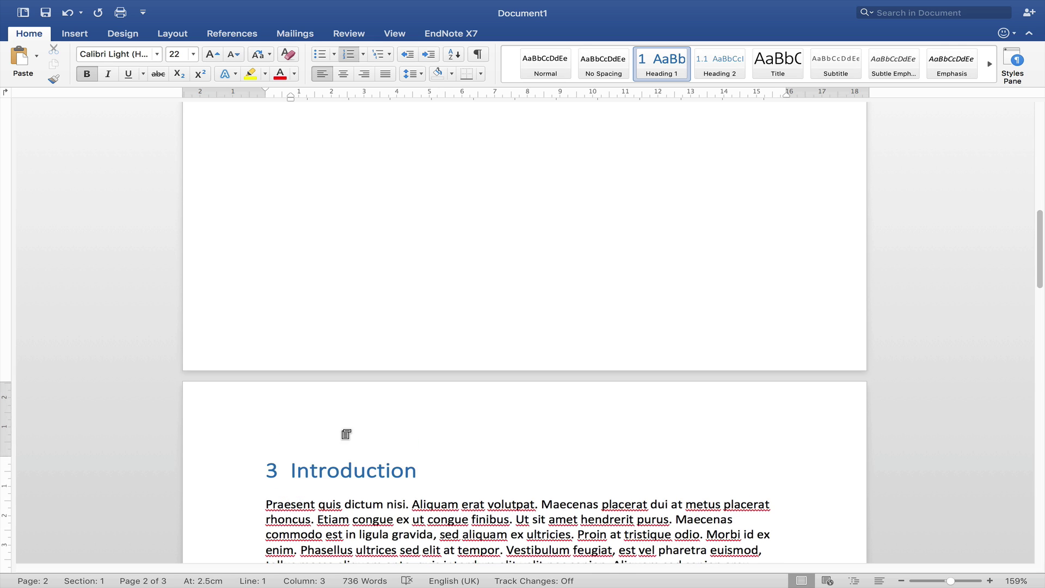
scroll(343, 436, "up", 3)
scroll(367, 424, "down", 12)
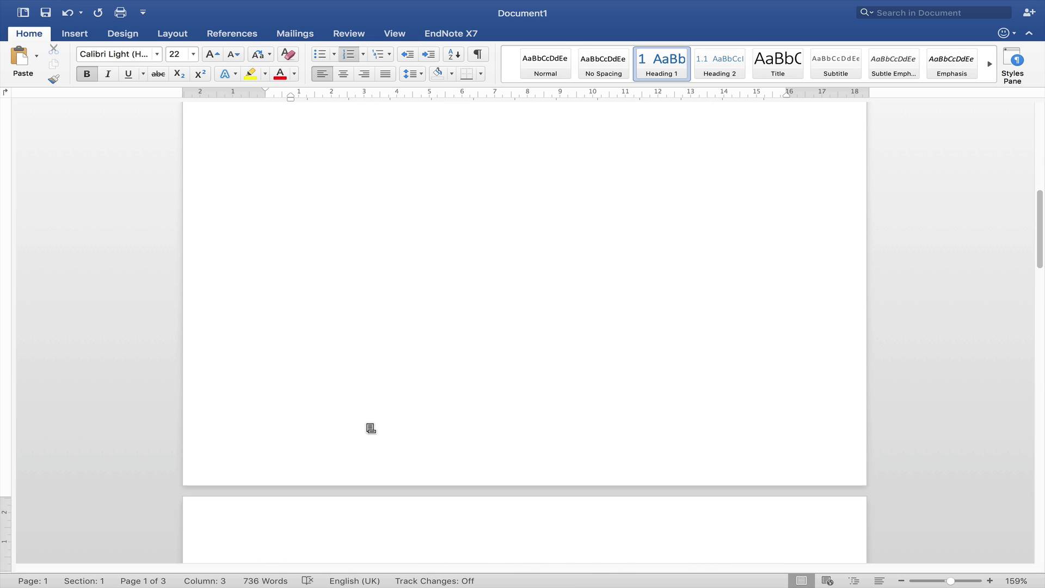
scroll(367, 424, "up", 10)
left_click(327, 365)
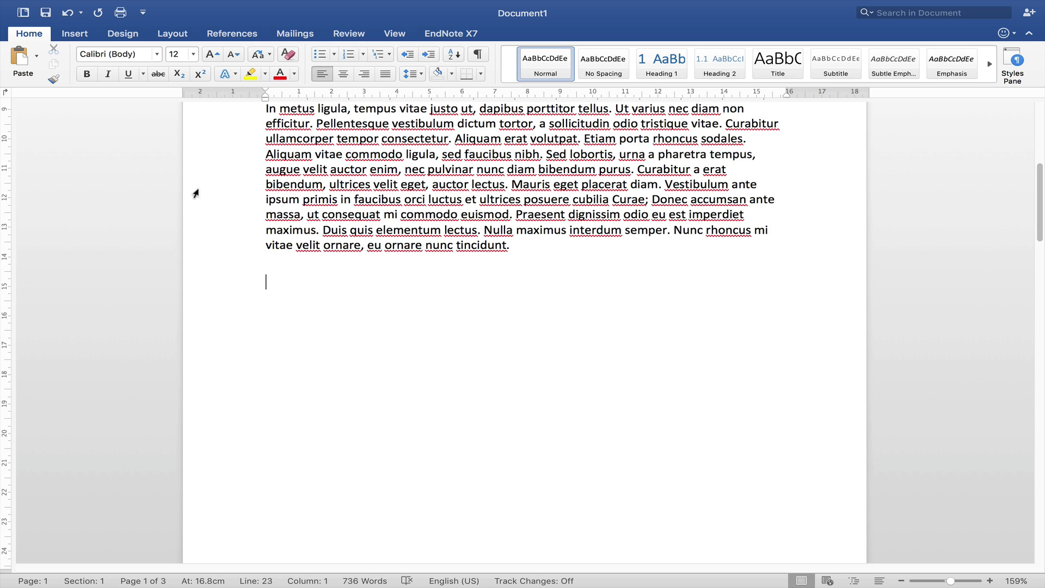
Insert the Classic automatic table of contents from References below the Lay Summary text
left_click(212, 33)
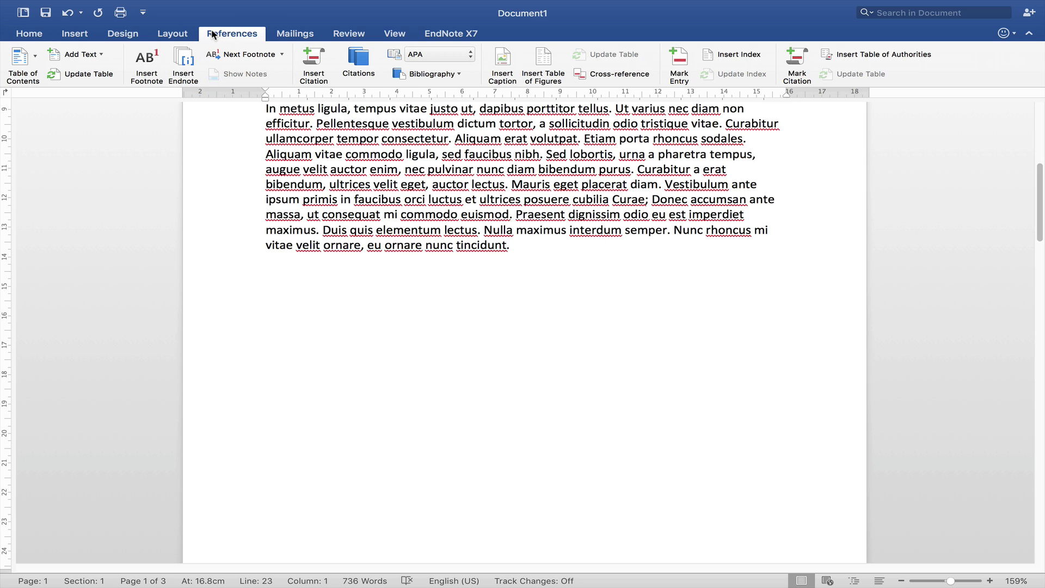
left_click(35, 52)
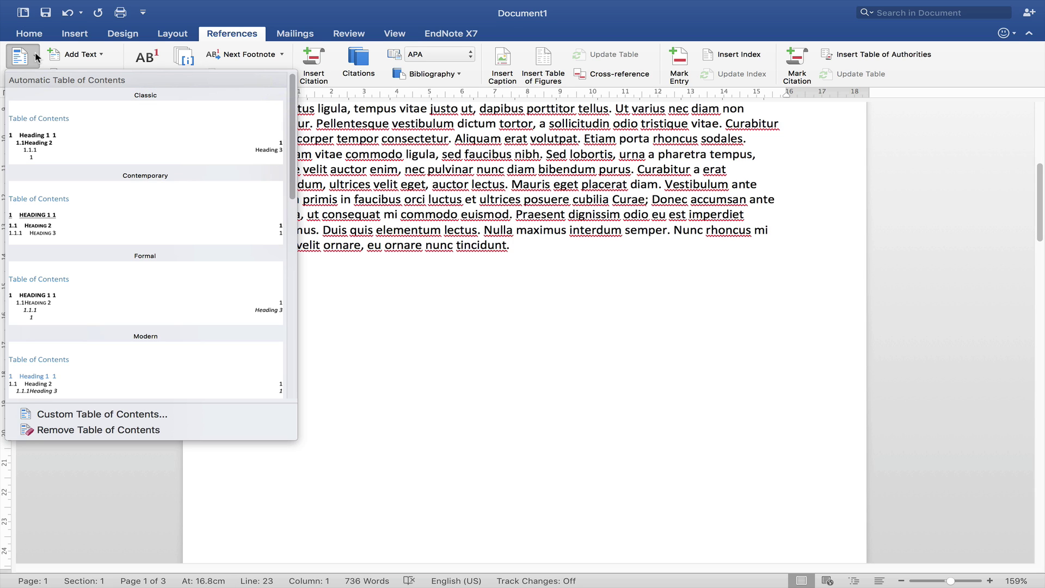
left_click(70, 135)
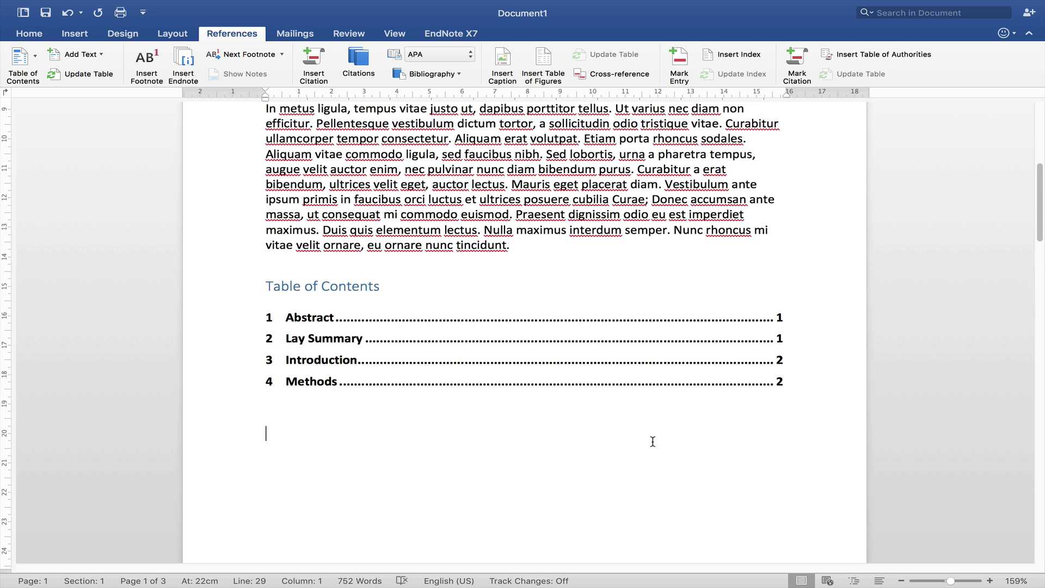
scroll(651, 438, "down", 5)
scroll(350, 436, "up", 3)
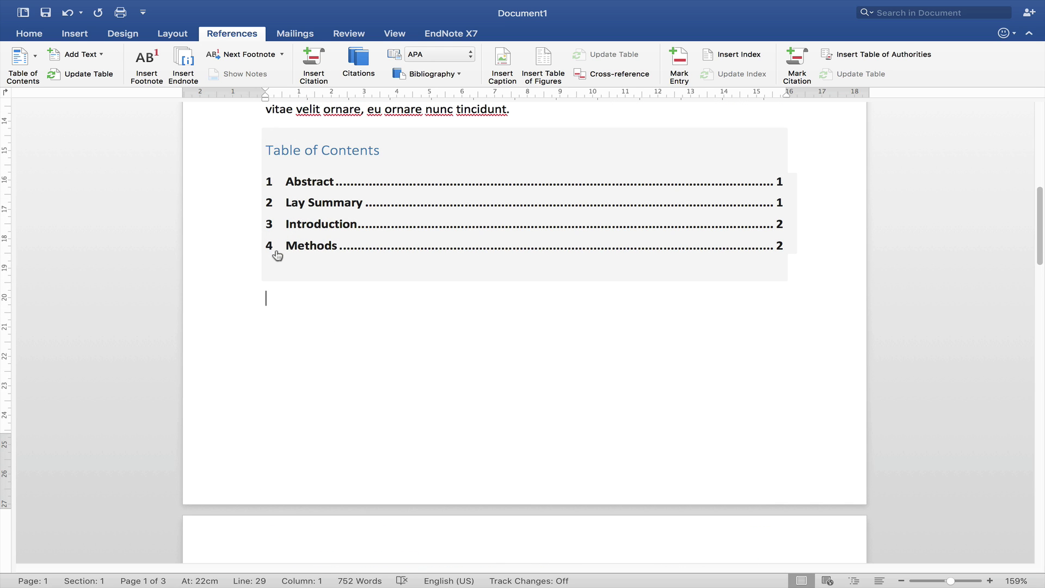
scroll(275, 256, "down", 3)
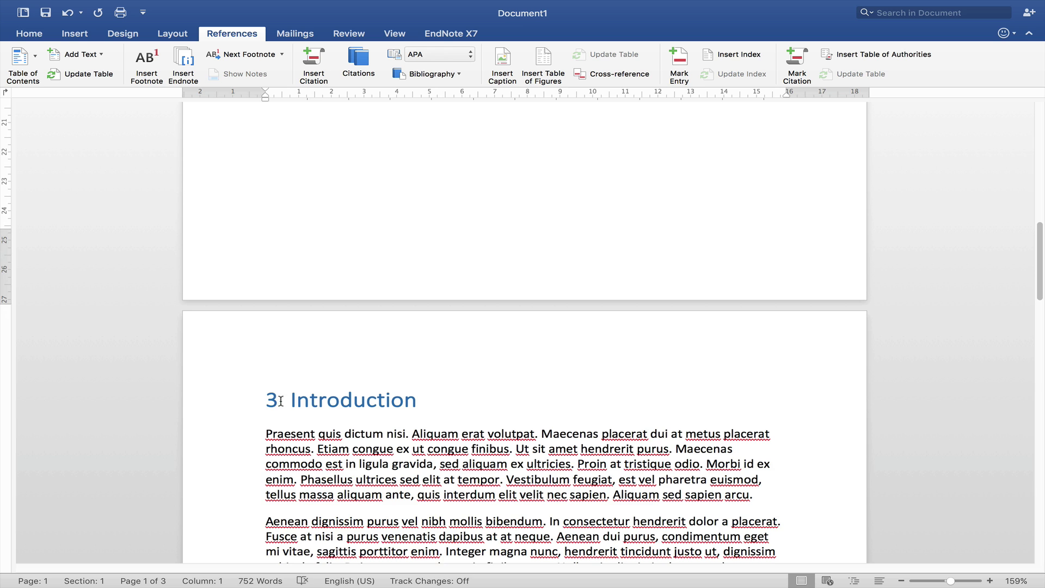
scroll(296, 385, "up", 9)
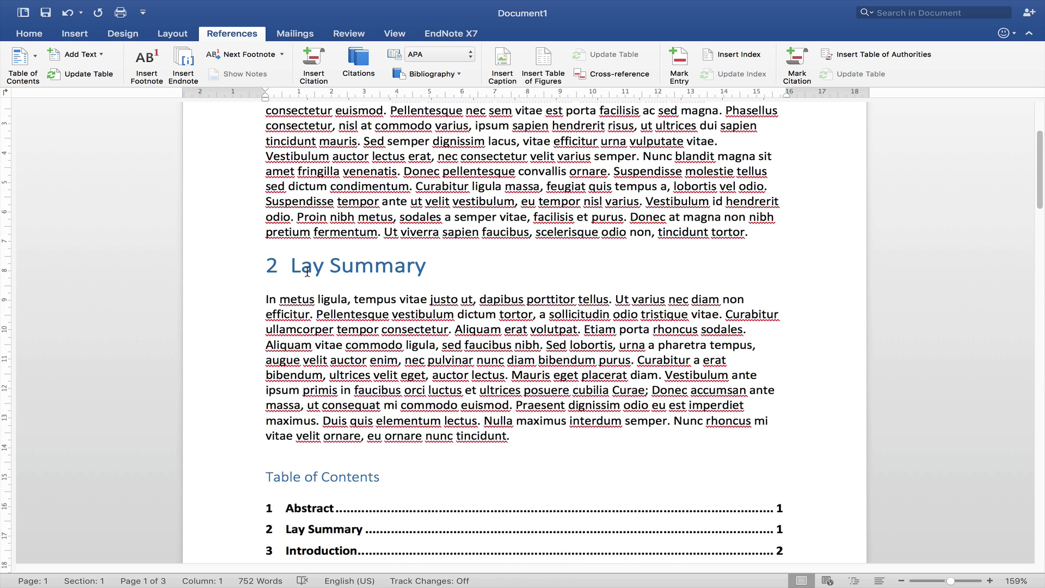
left_click(313, 272)
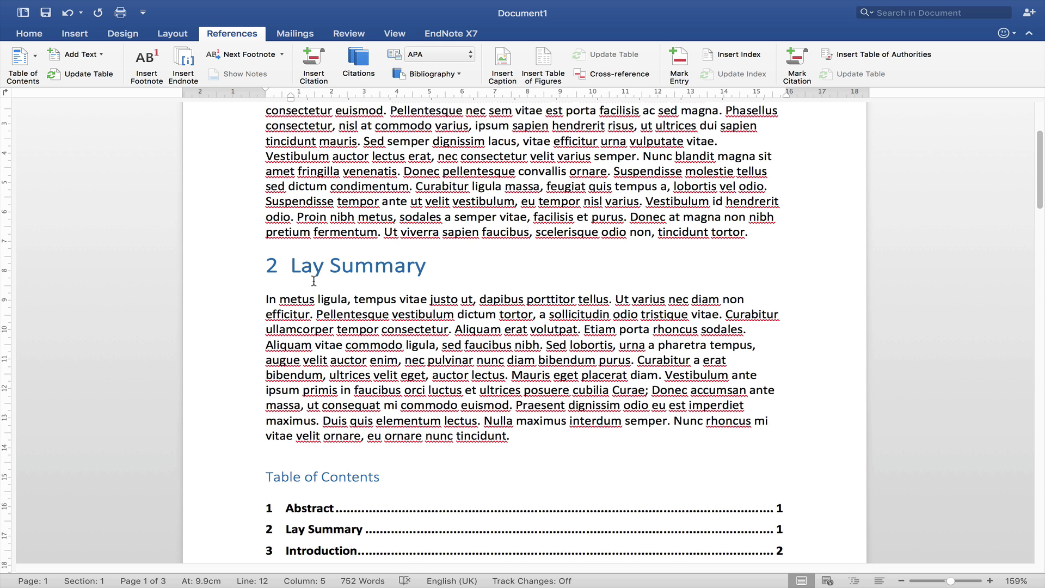
scroll(338, 294, "down", 2)
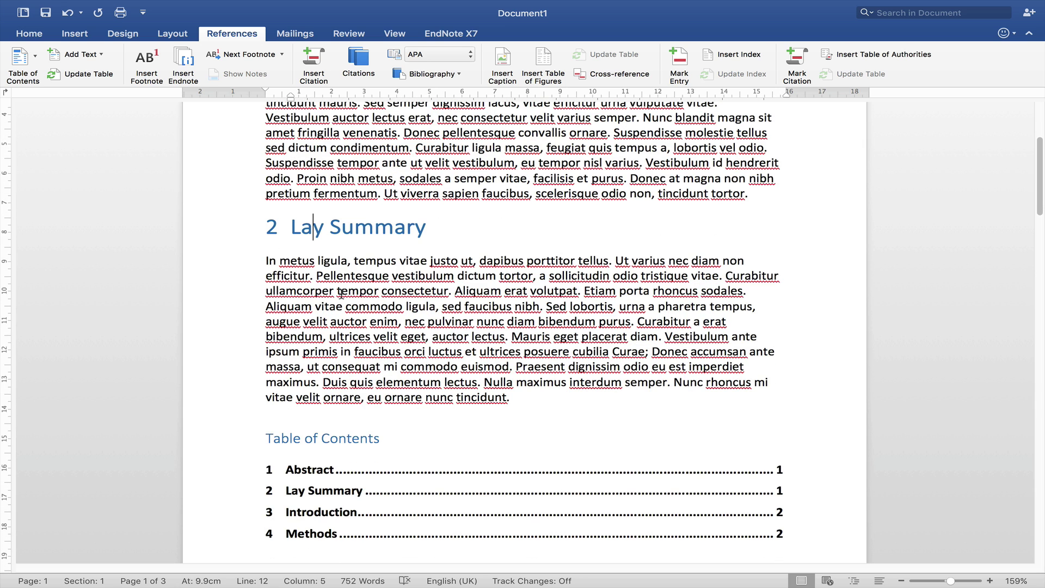
scroll(341, 294, "up", 5)
scroll(357, 321, "down", 9)
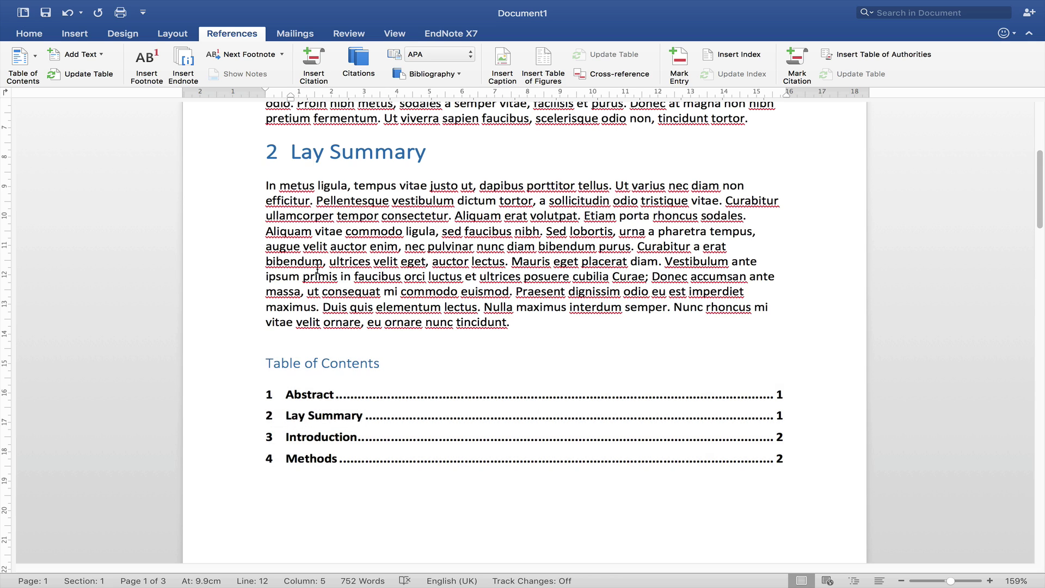
scroll(293, 184, "up", 5)
Turn off Home-tab numbering on both the Abstract and Lay Summary headings
left_click(293, 184)
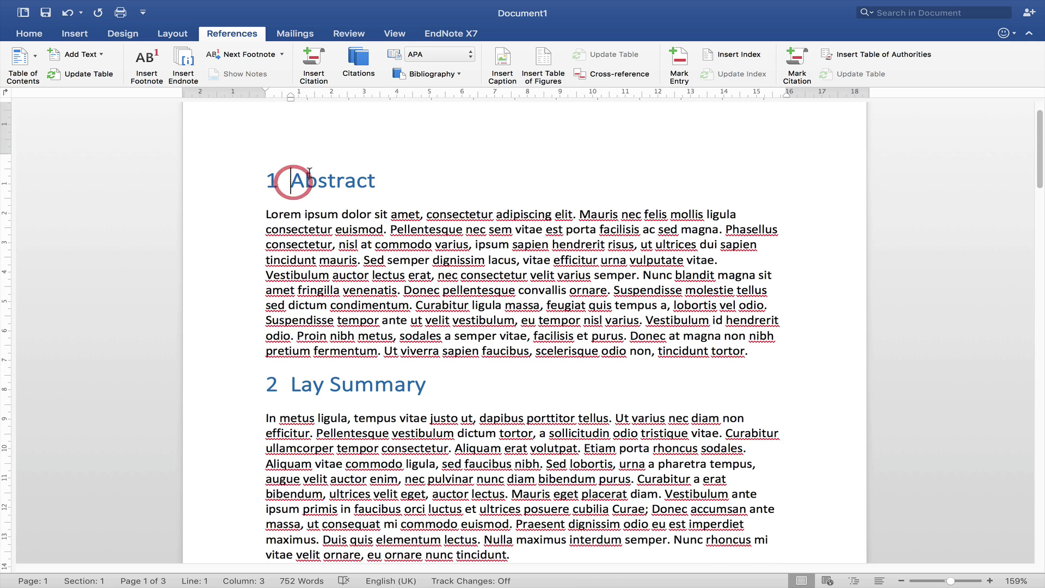
left_click(31, 36)
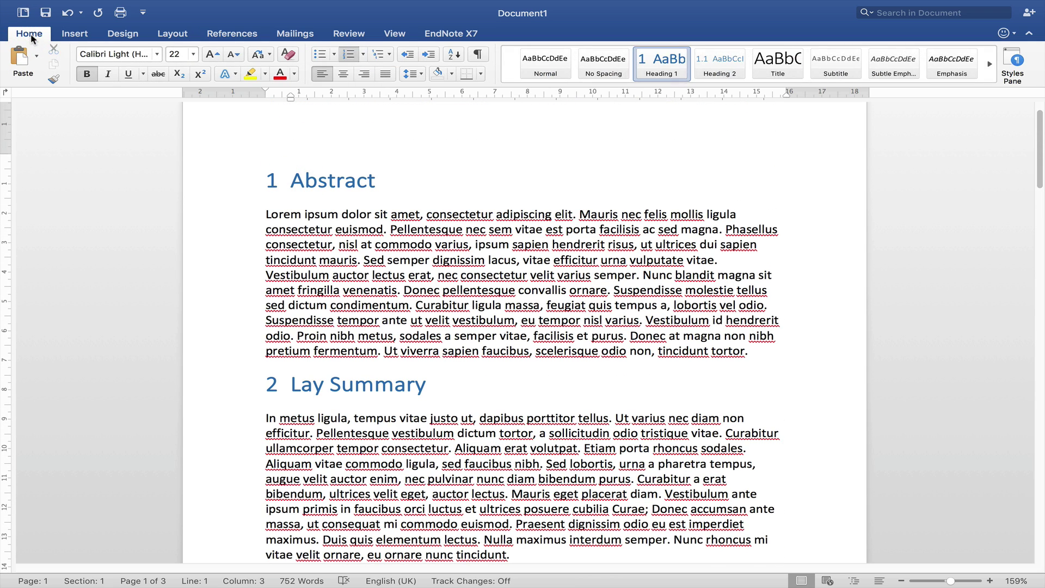
left_click(348, 54)
left_click(291, 385)
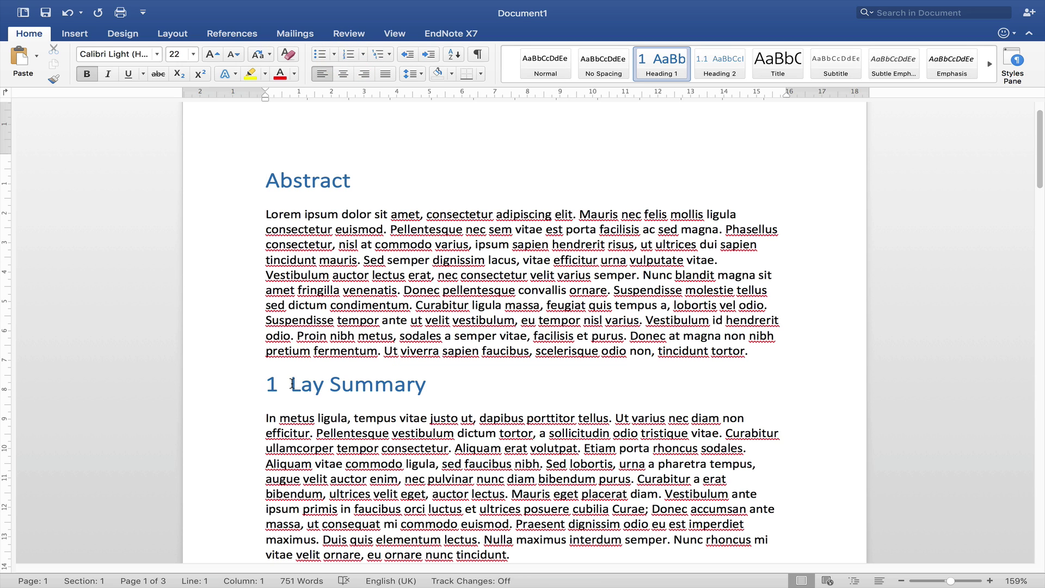
left_click(349, 54)
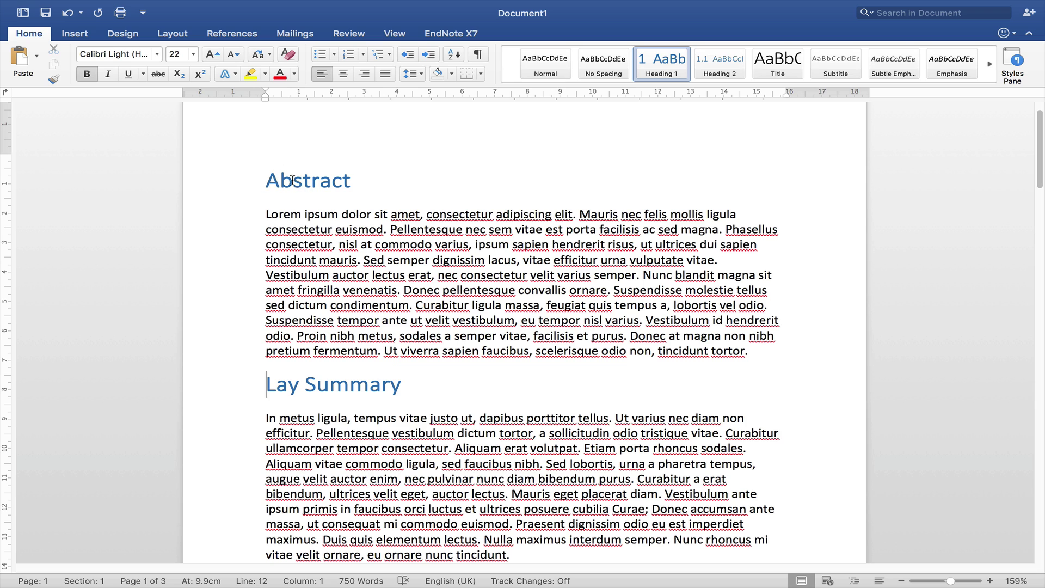
Check the Lay Summary and Introduction headings, then update the table of contents field
left_click(303, 385)
scroll(303, 388, "down", 10)
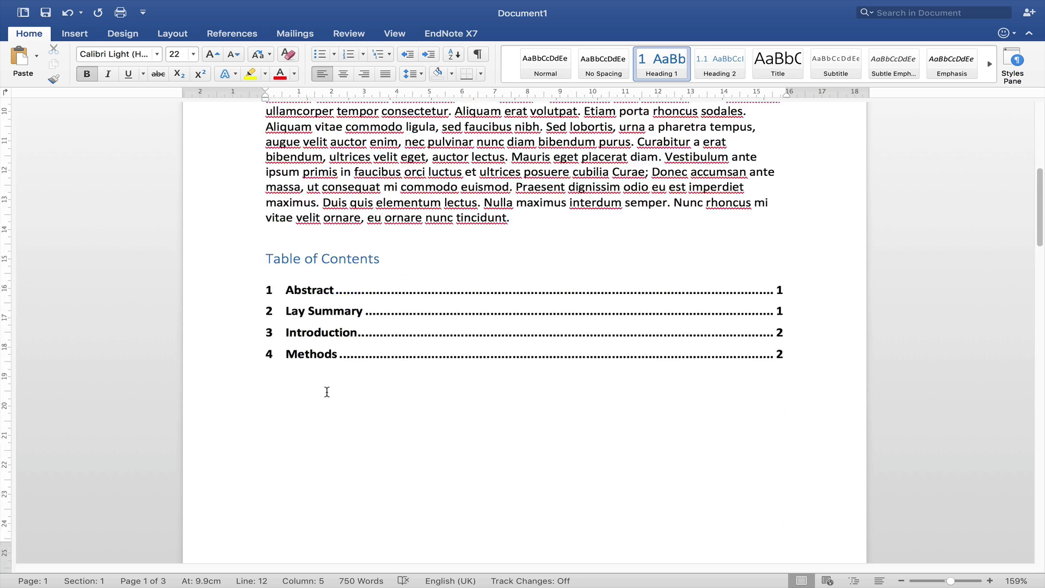
scroll(331, 396, "down", 4)
left_click(313, 340)
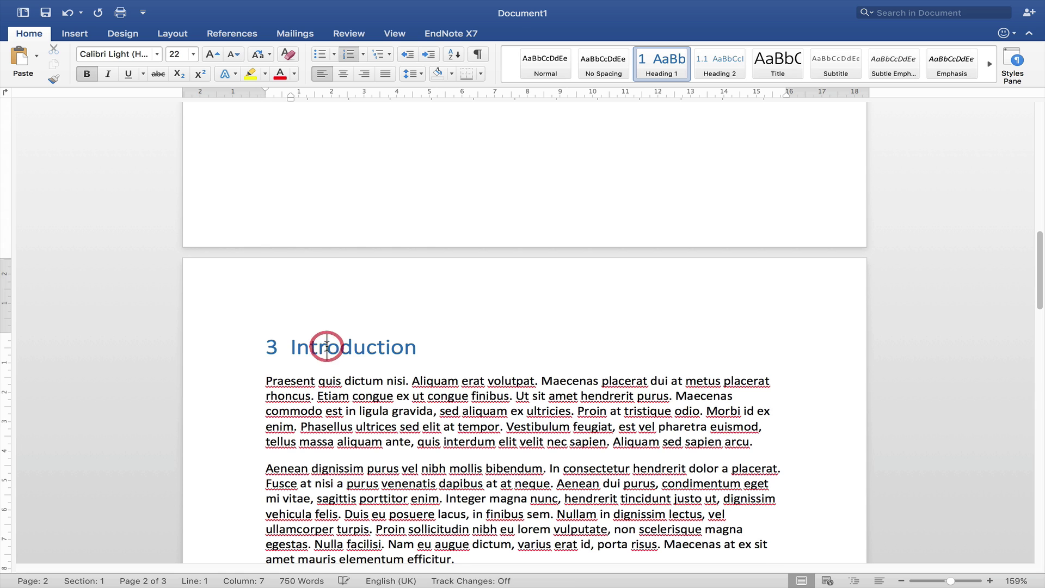
scroll(313, 348, "up", 7)
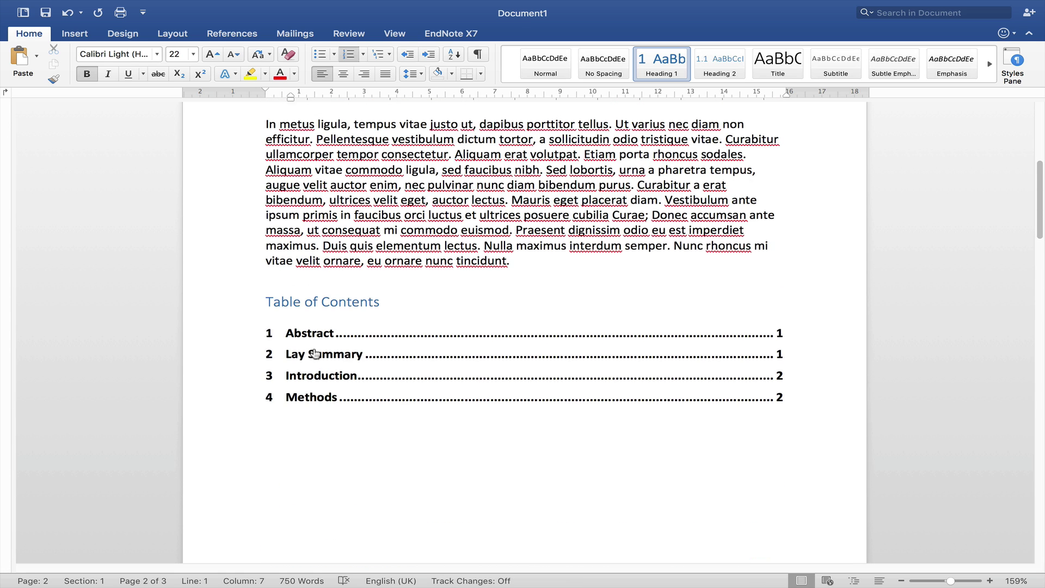
right_click(314, 356)
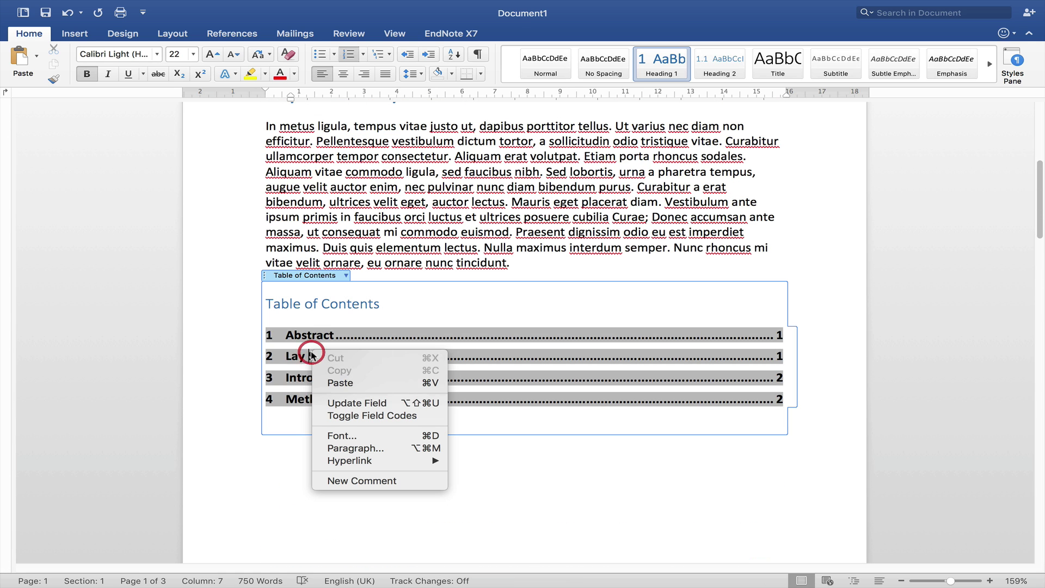
left_click(352, 403)
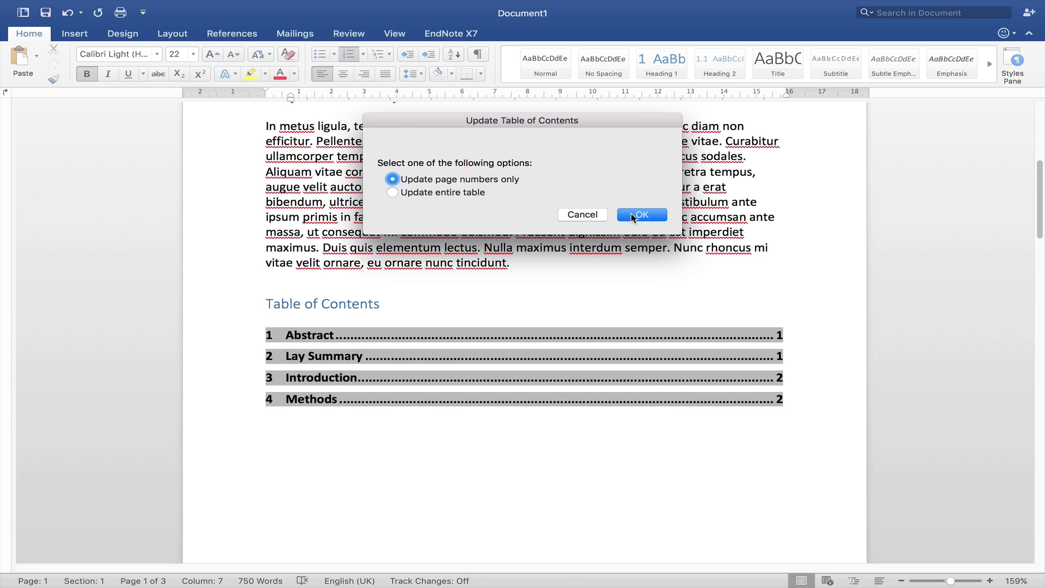
left_click(632, 213)
Rebuild the entire table of contents so Abstract and Lay Summary show unnumbered
right_click(334, 351)
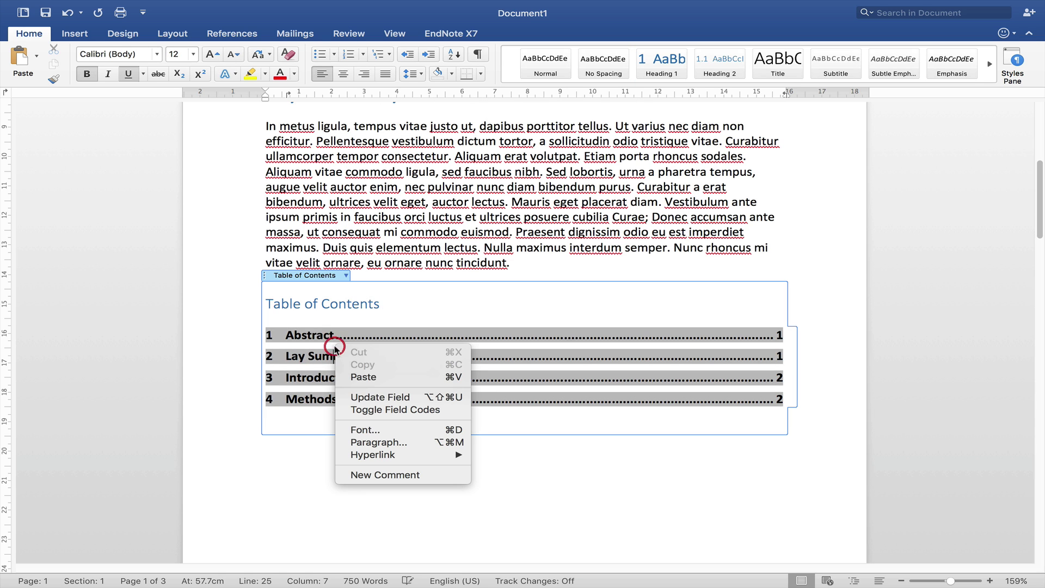
left_click(370, 402)
left_click(410, 191)
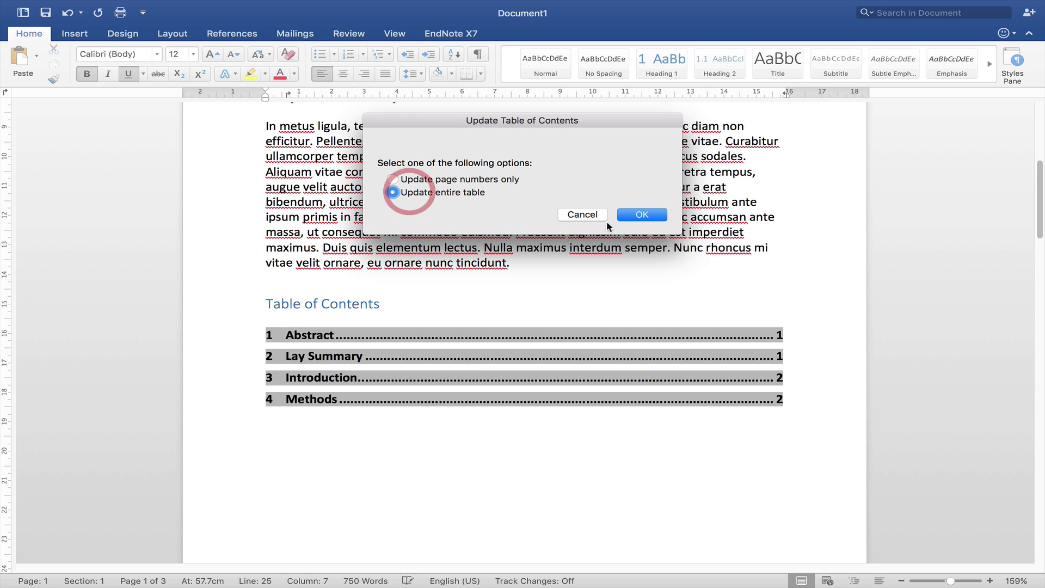
left_click(638, 214)
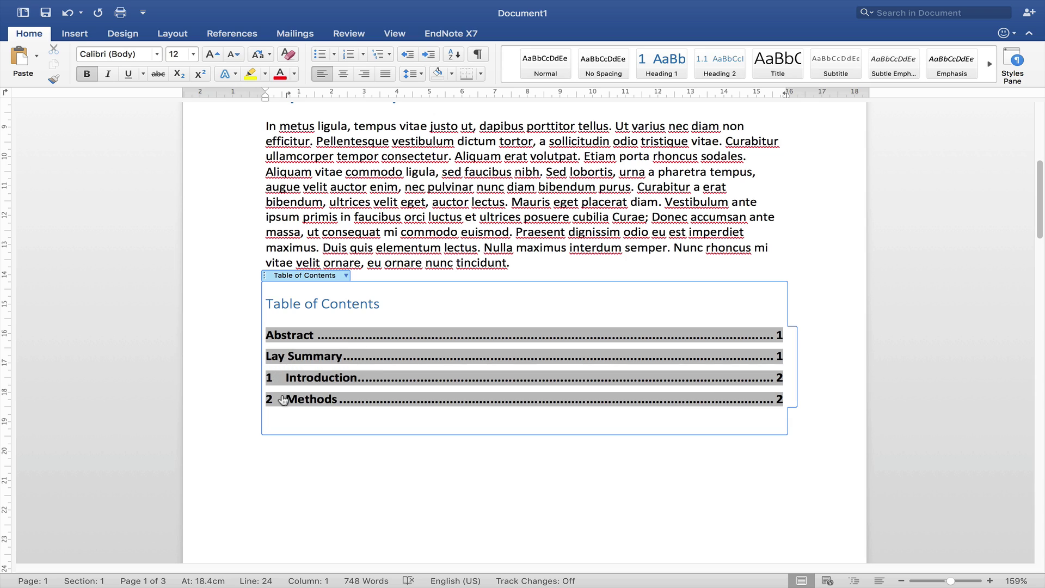
scroll(292, 422, "down", 5)
scroll(318, 448, "down", 3)
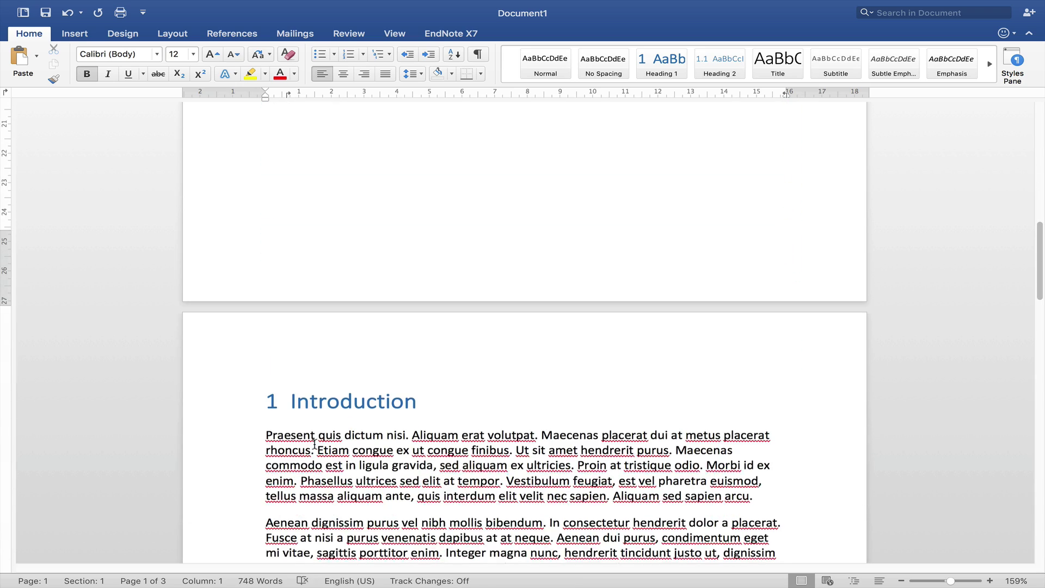
scroll(299, 404, "down", 8)
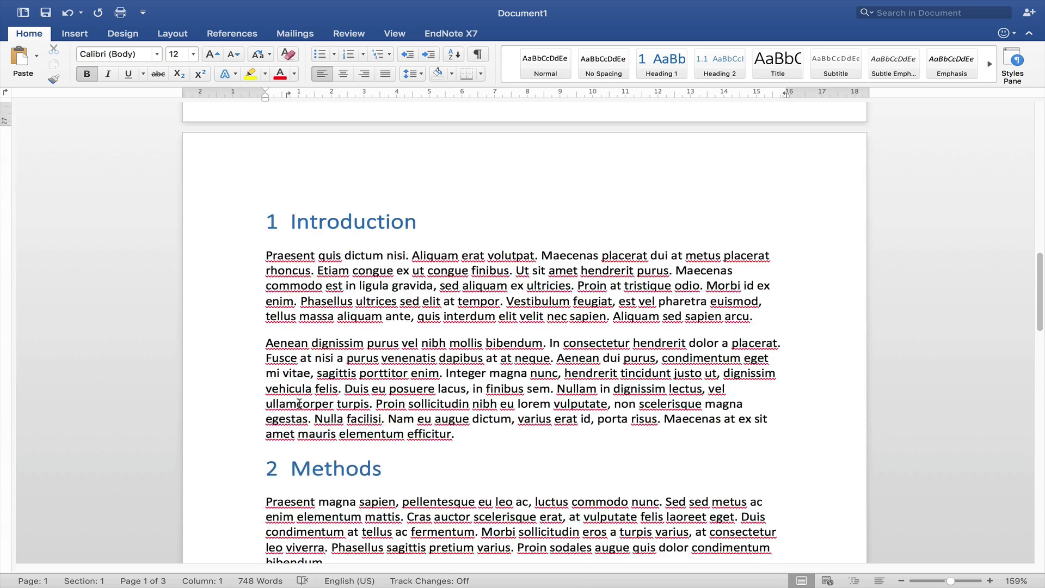
scroll(303, 258, "up", 15)
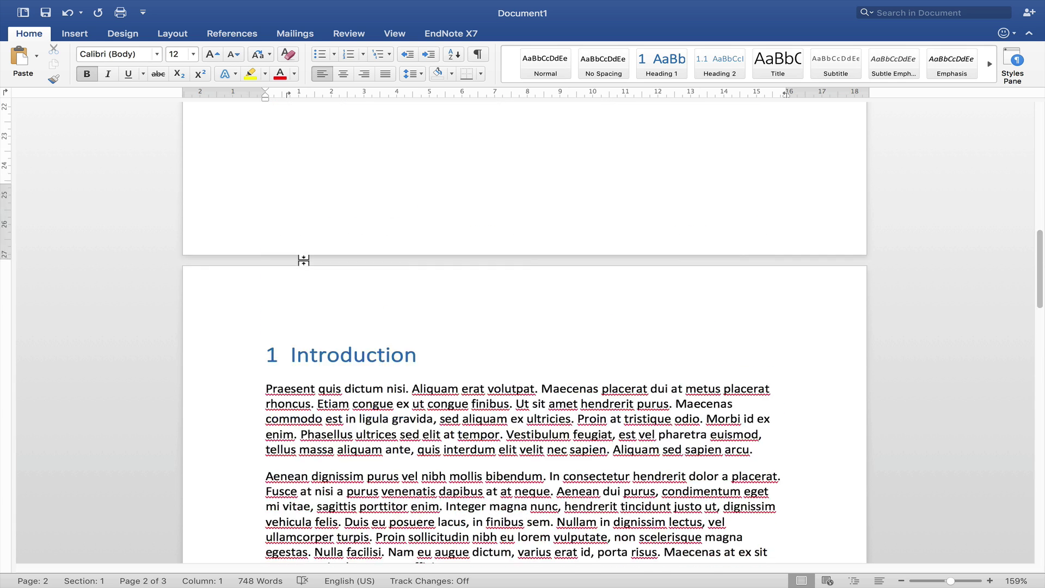
left_click(431, 516)
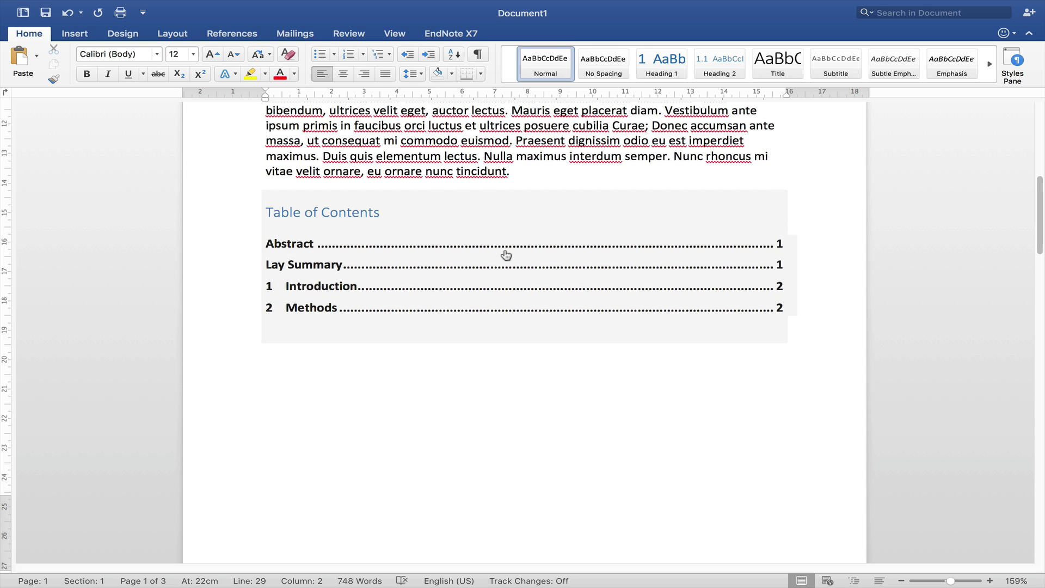
Add an 'Abbreviations' Heading 1 paragraph after 'tincidunt.' above the table of contents
scroll(502, 248, "up", 3)
left_click(527, 234)
key("Return")
key("Return")
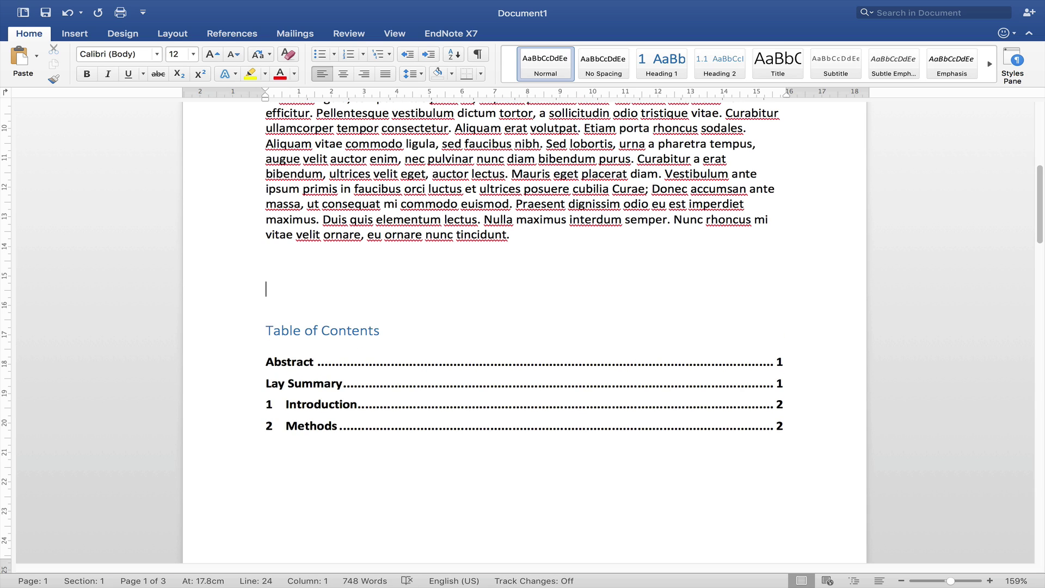
type("Abbreviations")
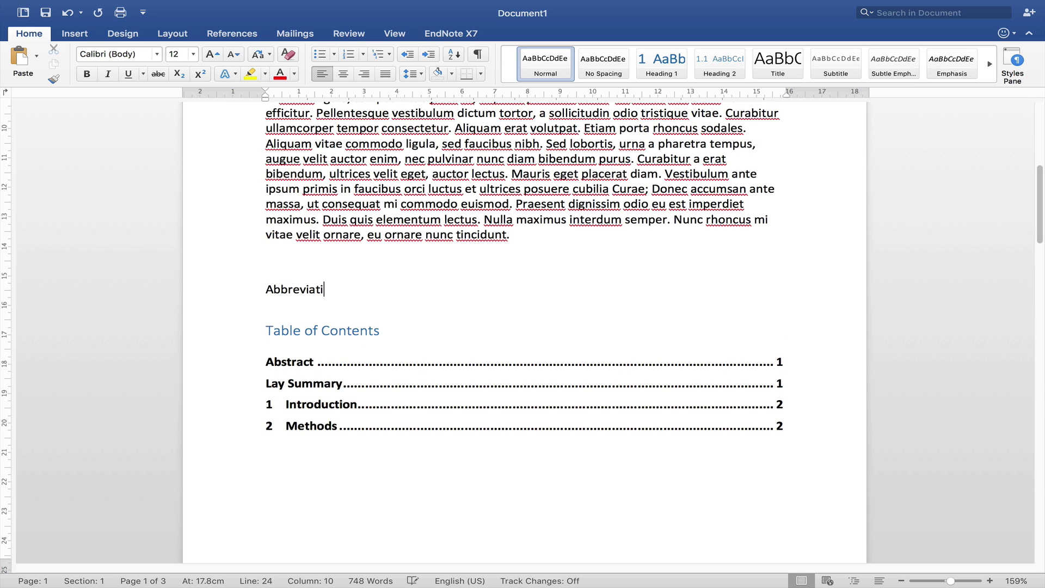
left_click(673, 64)
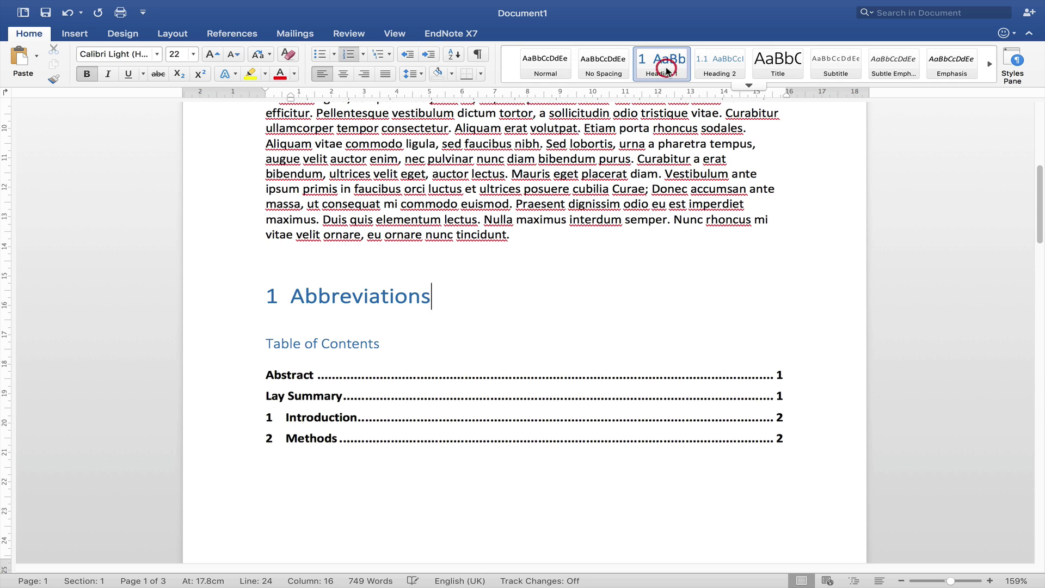
Update the entire table of contents so Abbreviations is listed
right_click(358, 406)
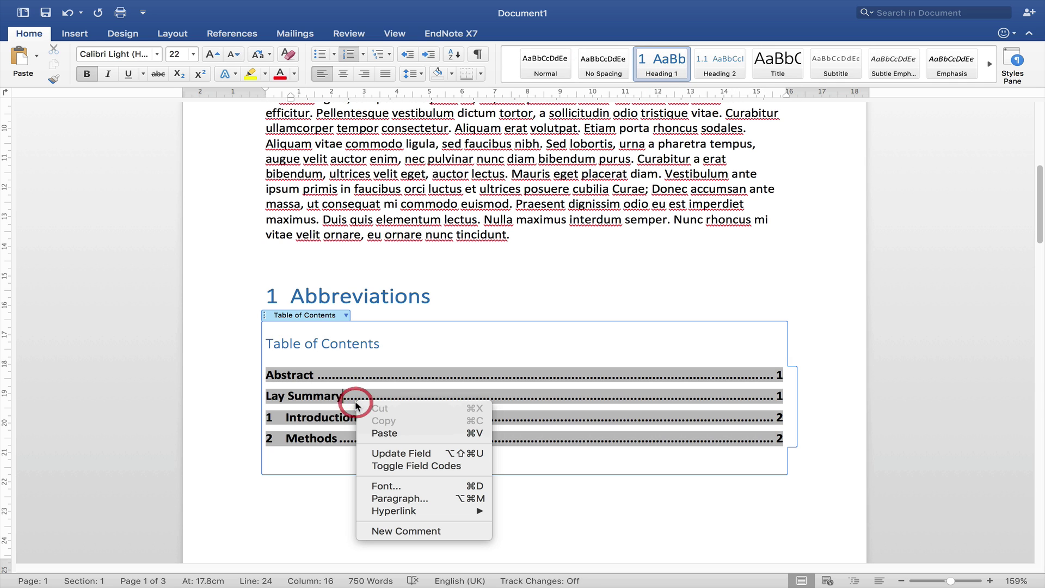
left_click(390, 455)
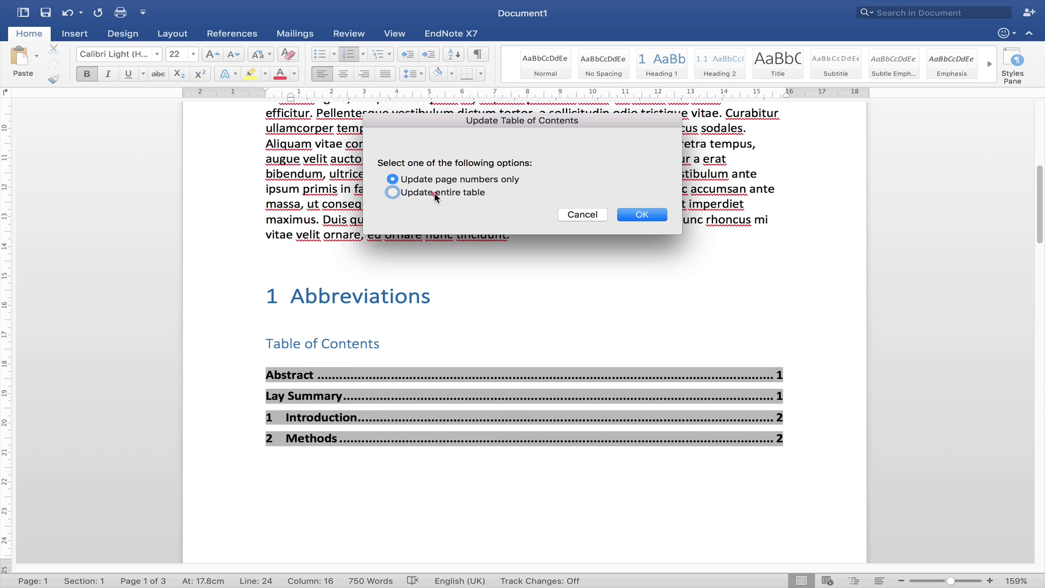
left_click(435, 194)
left_click(624, 214)
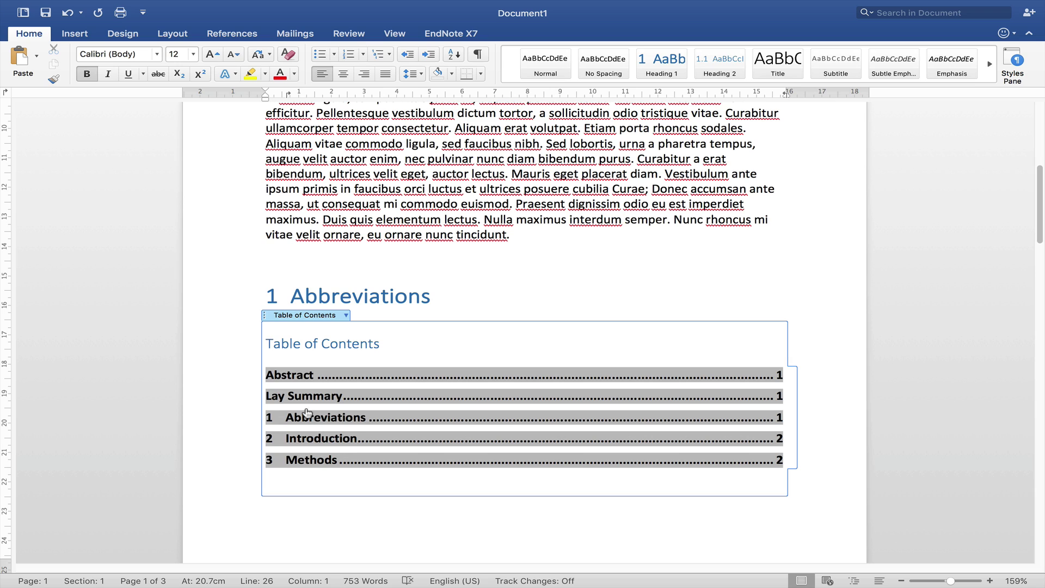
Turn off numbering on the Abbreviations heading and update the entire table of contents
left_click(292, 294)
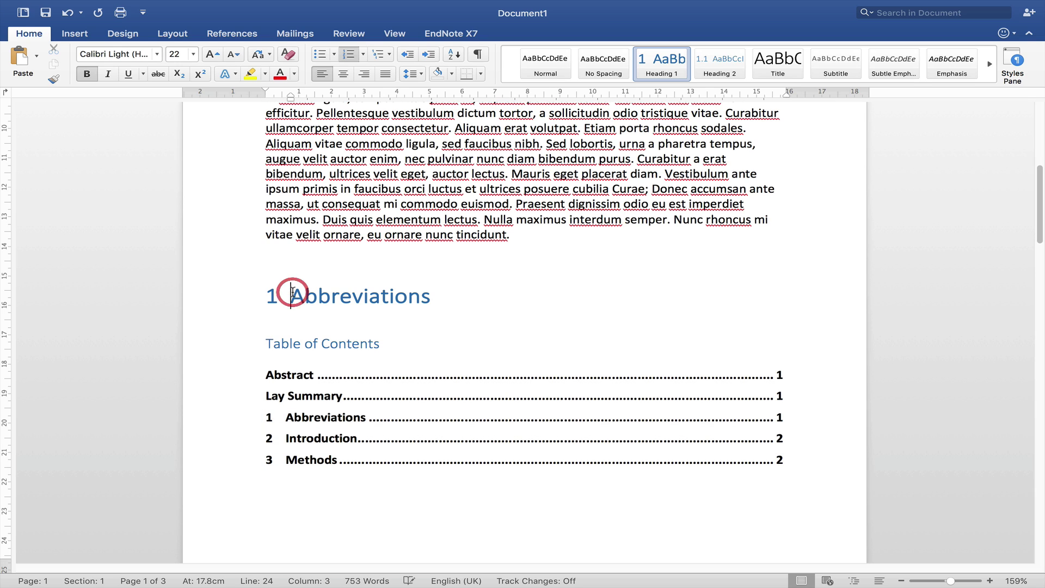
left_click(348, 57)
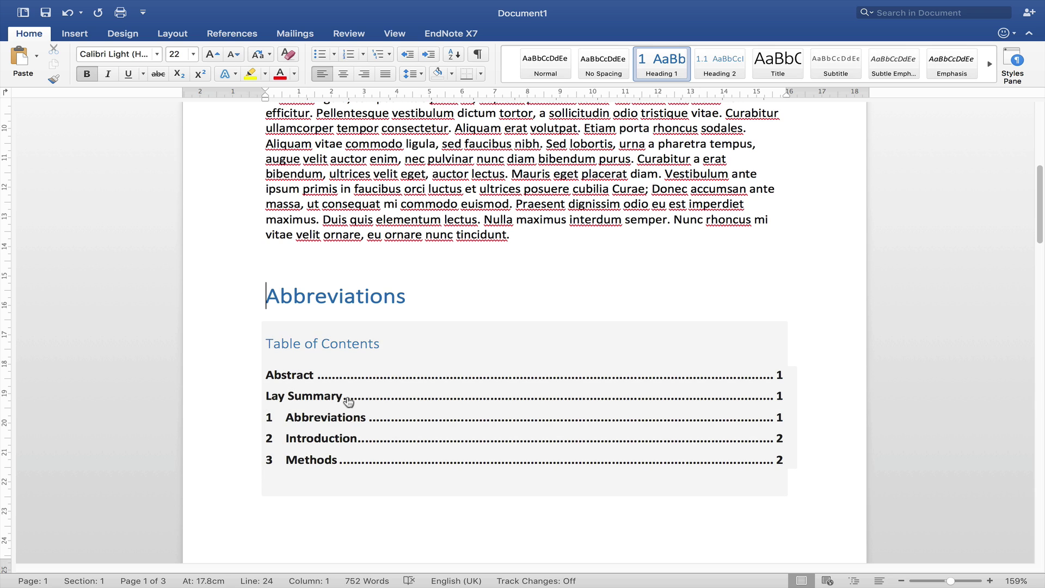
right_click(345, 398)
left_click(385, 448)
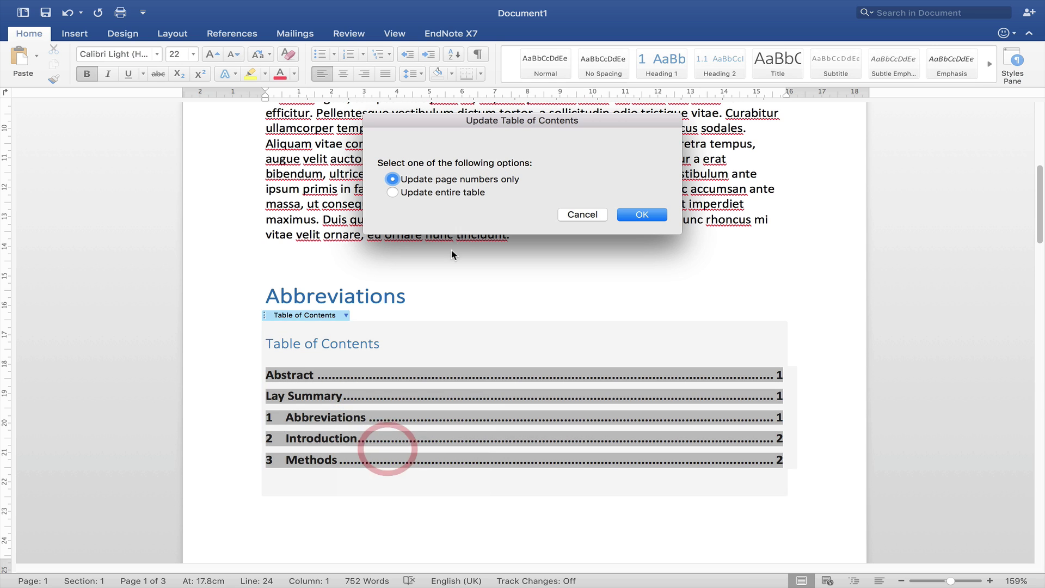
left_click(466, 195)
left_click(642, 215)
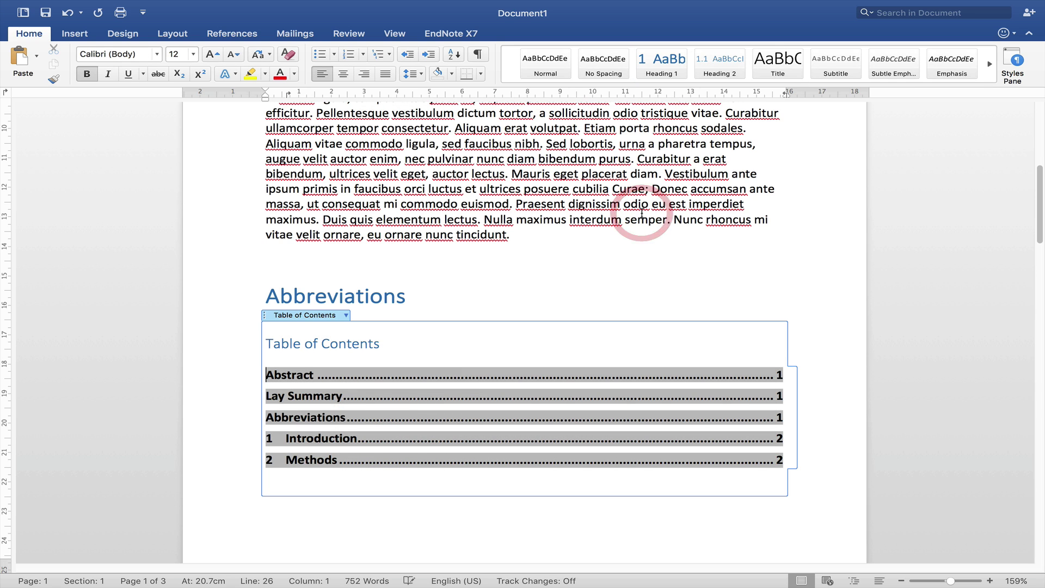
left_click(490, 299)
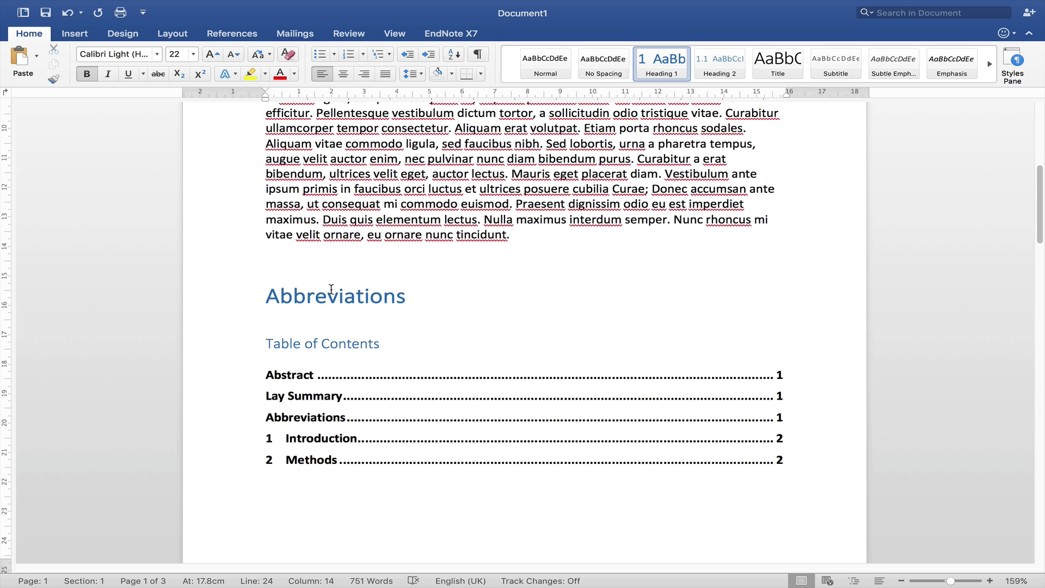
Apply the lettered numbering format, labelling Abstract as A. and Lay Summary as B
scroll(333, 289, "up", 1)
scroll(332, 290, "up", 12)
left_click(309, 218)
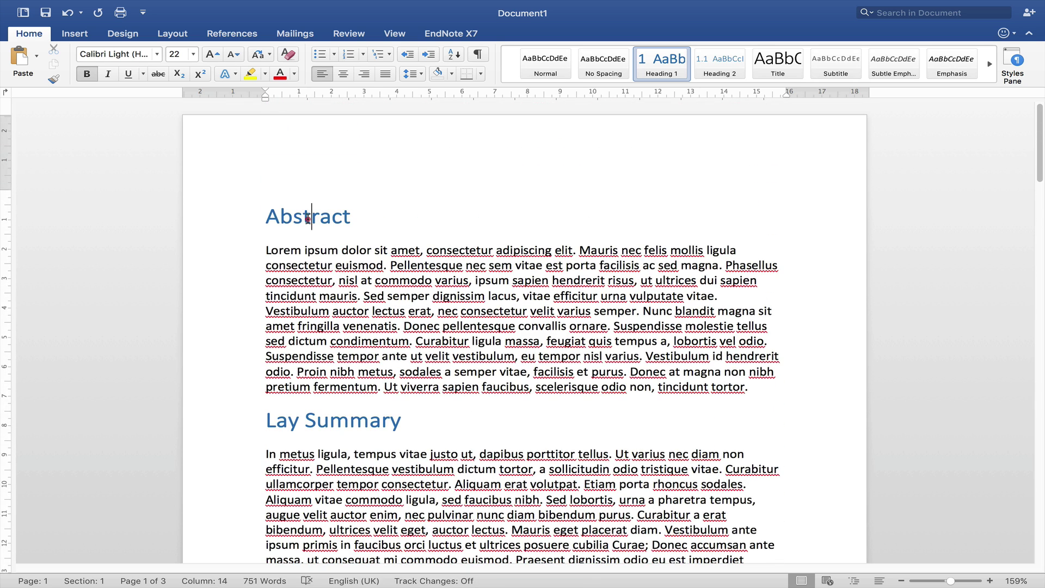
left_click(362, 55)
left_click(443, 175)
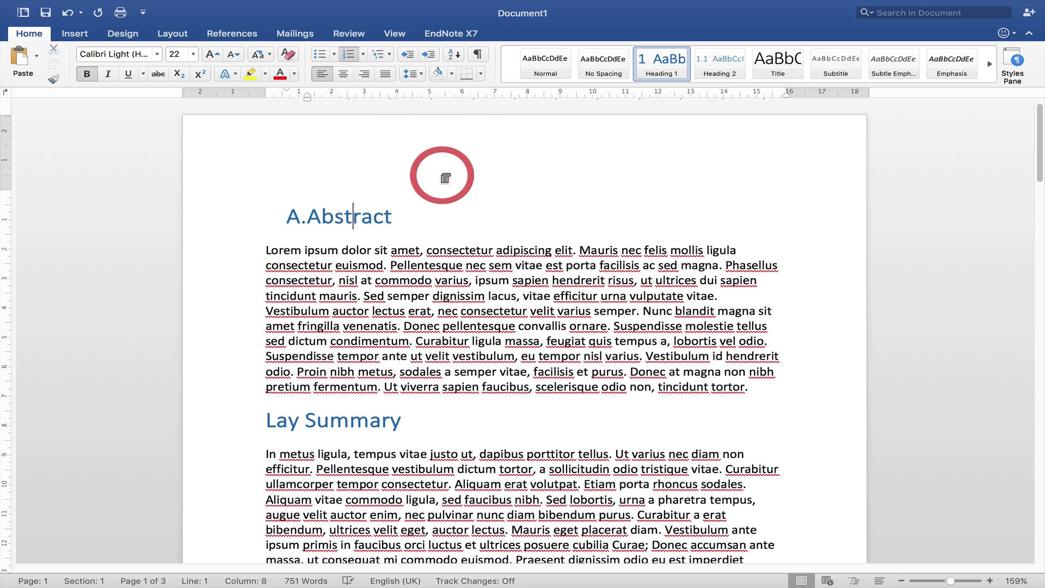
left_click(354, 422)
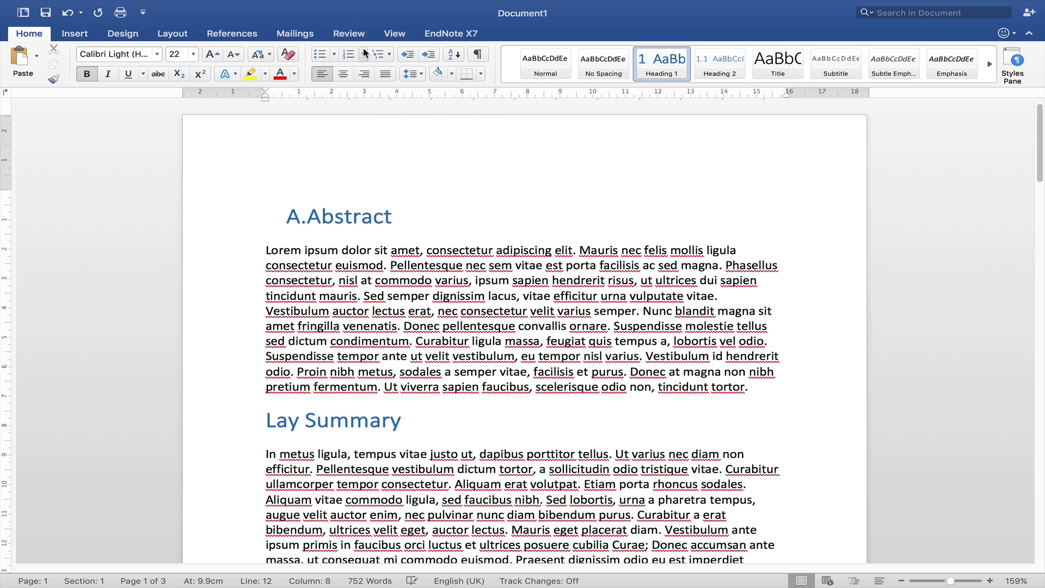
left_click(362, 54)
left_click(424, 225)
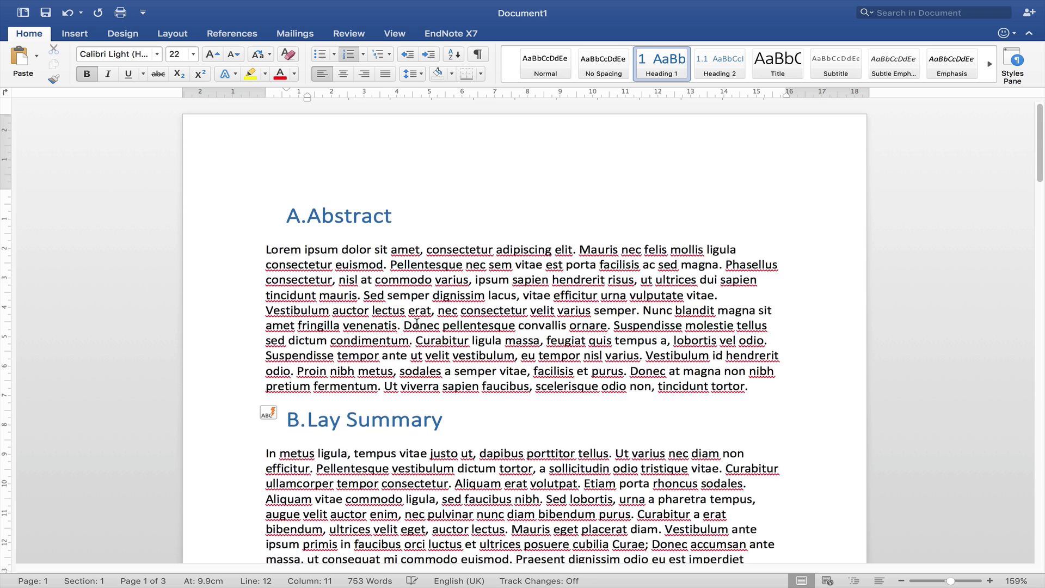
Label the Abbreviations heading C. using the lettered numbering format
scroll(417, 323, "down", 5)
left_click(382, 445)
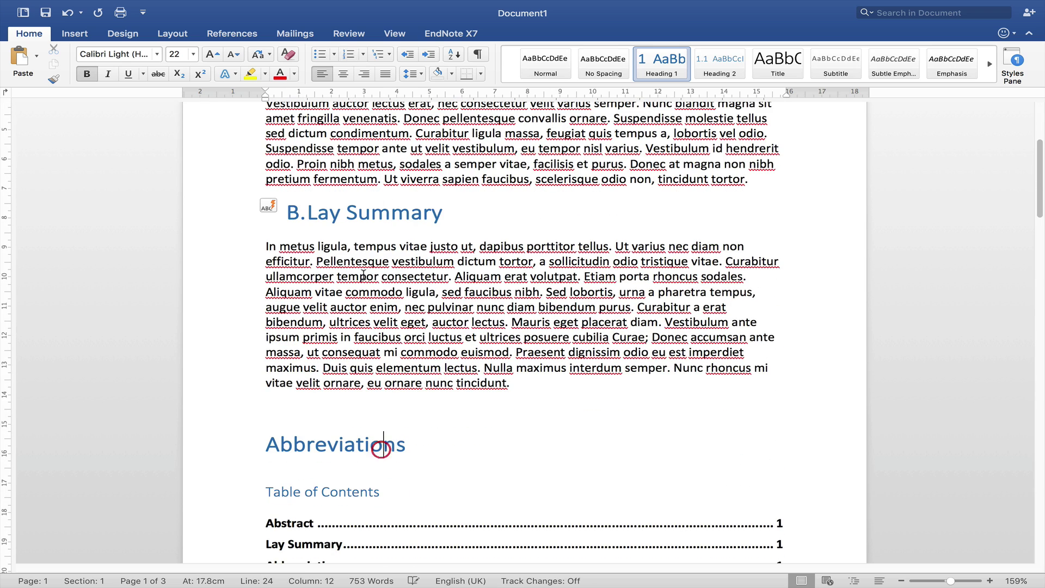
left_click(363, 54)
left_click(432, 237)
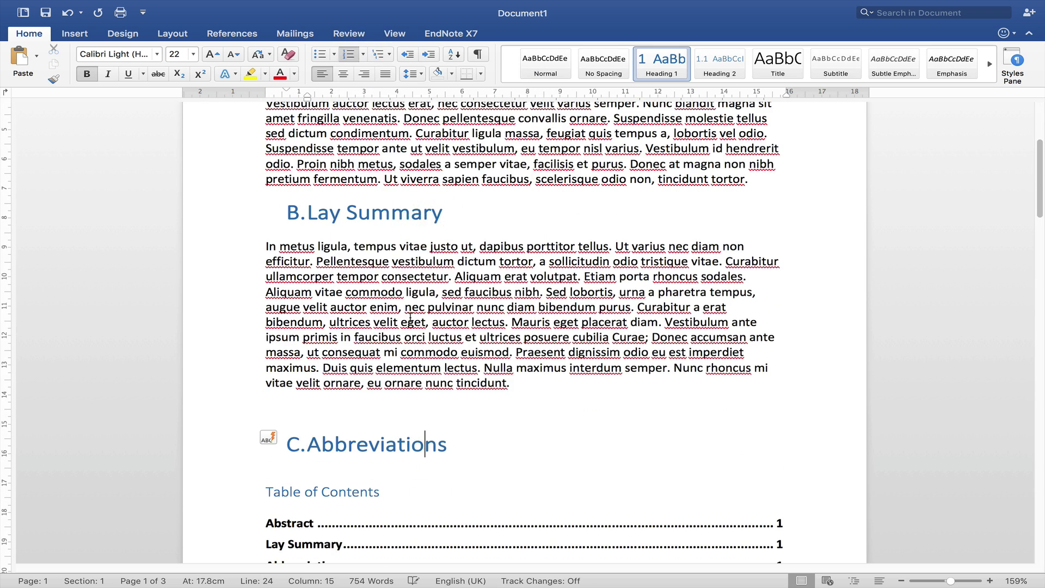
scroll(410, 316, "down", 3)
scroll(410, 317, "down", 1)
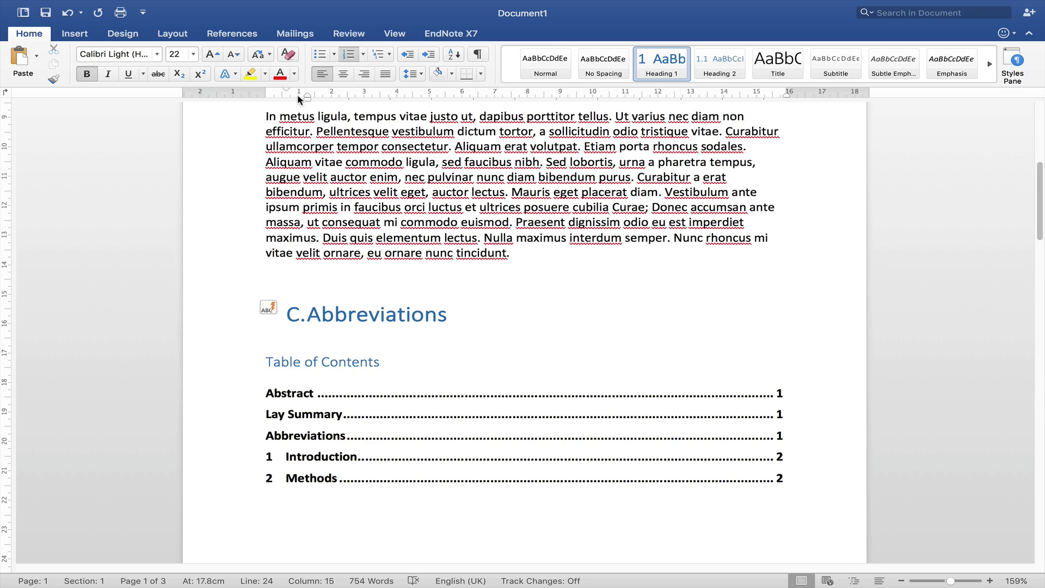
Update the entire table of contents and review the A., B., C. and 1, 2 entries
right_click(331, 394)
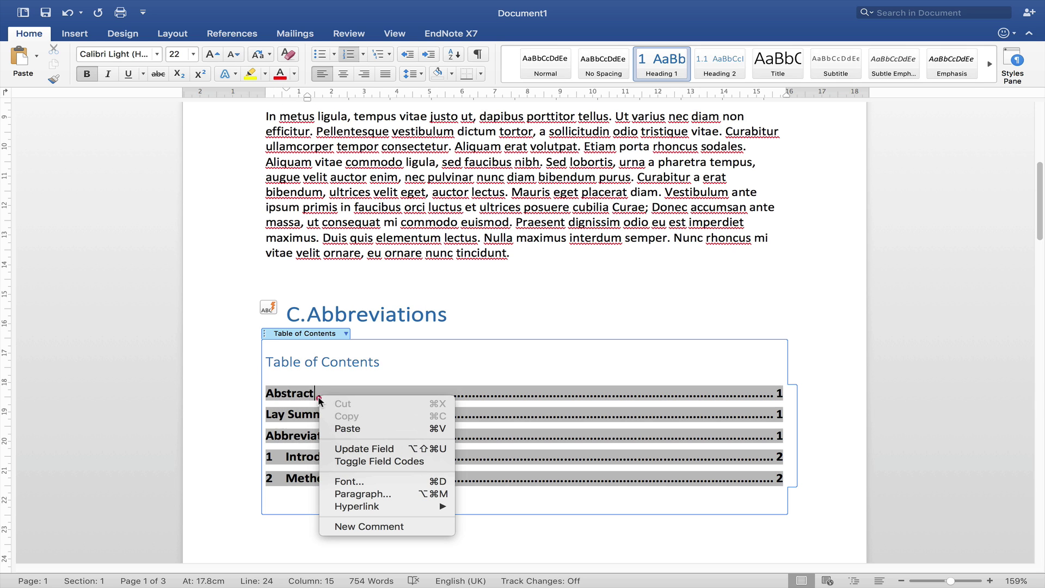
left_click(363, 448)
left_click(435, 193)
left_click(641, 214)
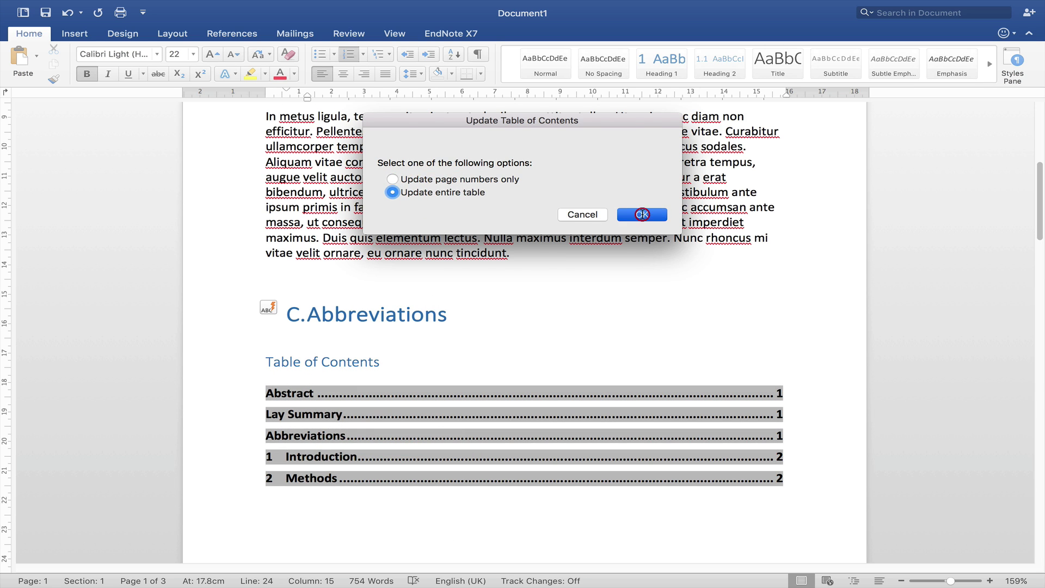
left_click(525, 257)
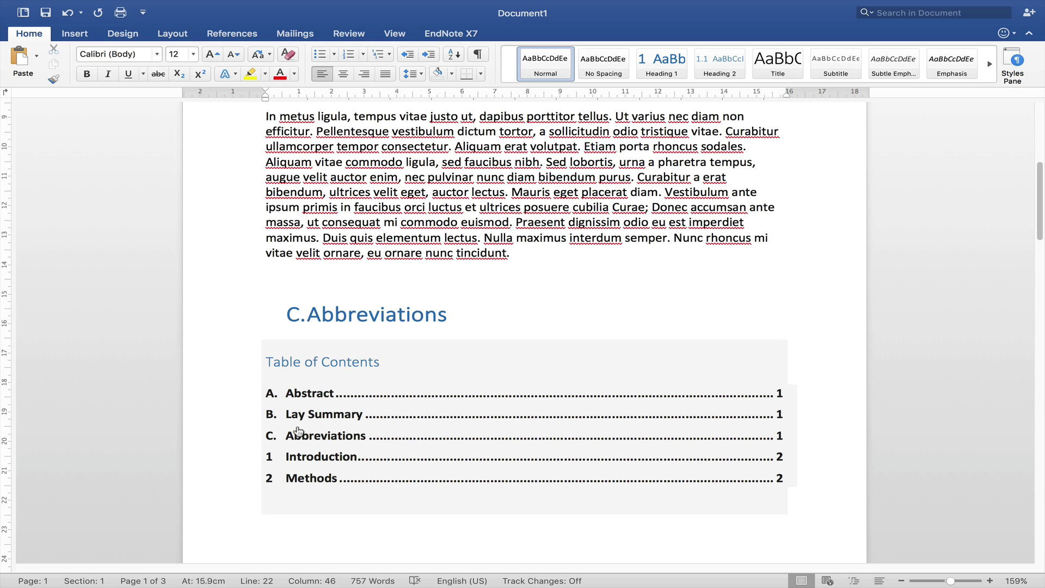
scroll(311, 462, "down", 2)
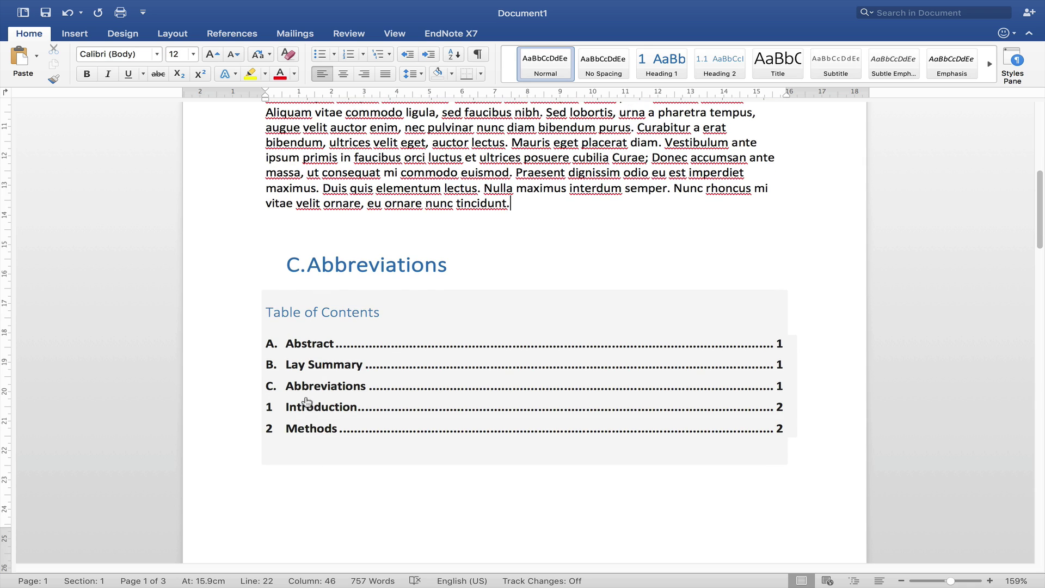
scroll(305, 438, "down", 5)
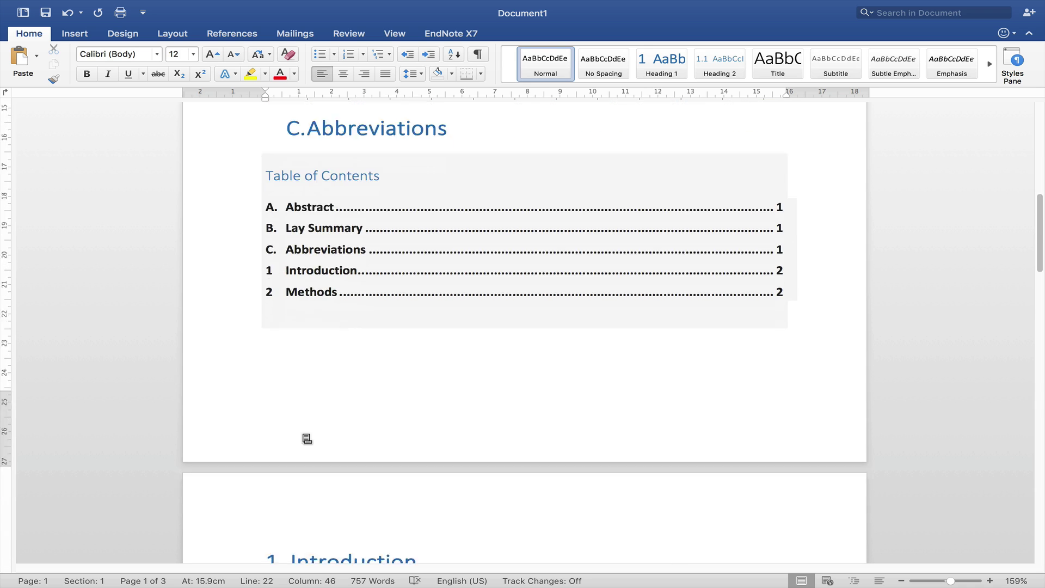
scroll(307, 439, "down", 4)
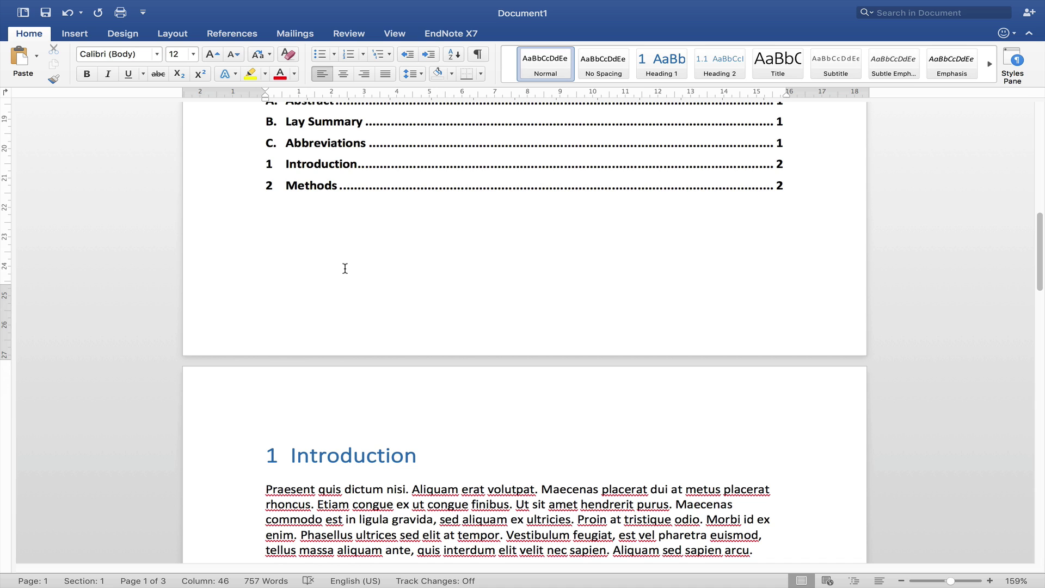
scroll(346, 268, "up", 6)
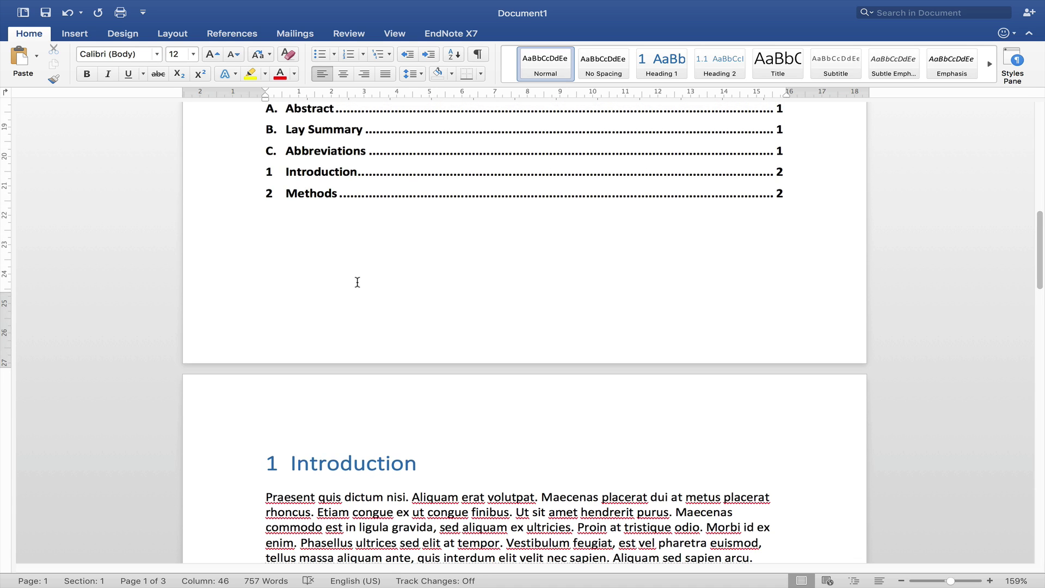